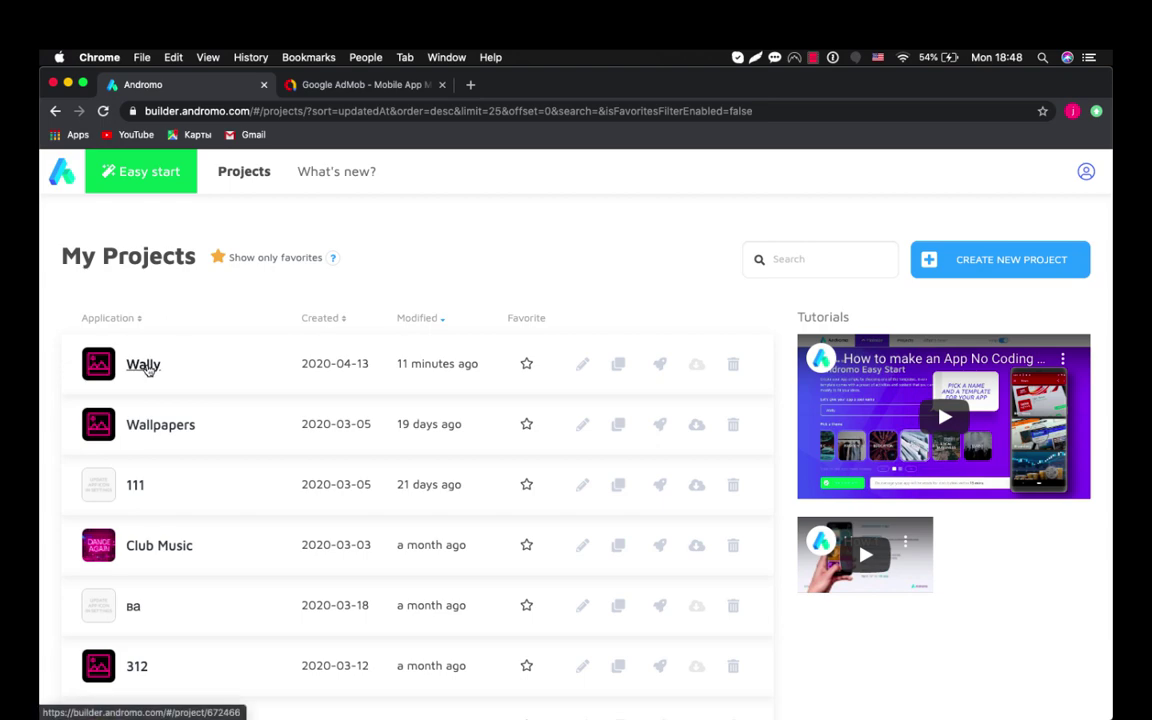
Open the Wally project's Monetization AdMob settings in Andromo, then switch to the Google AdMob tab
{"action": "left_click", "coordinate": [147, 366]}
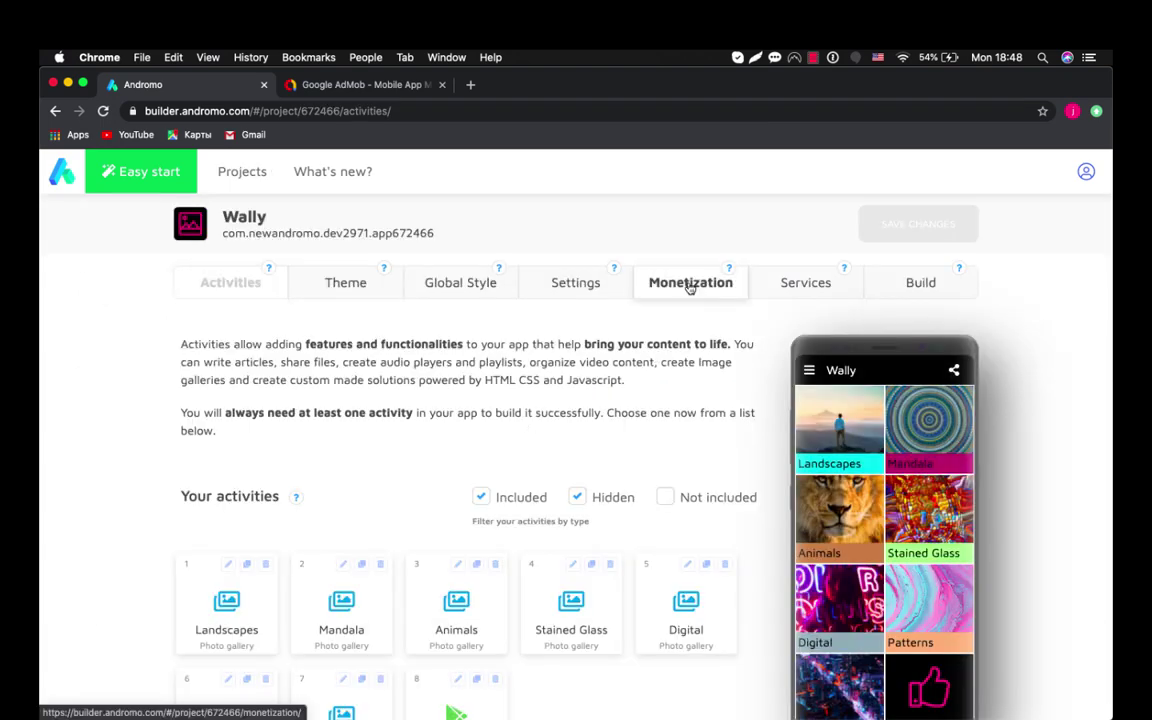
{"action": "left_click", "coordinate": [689, 285]}
{"action": "left_click", "coordinate": [247, 437]}
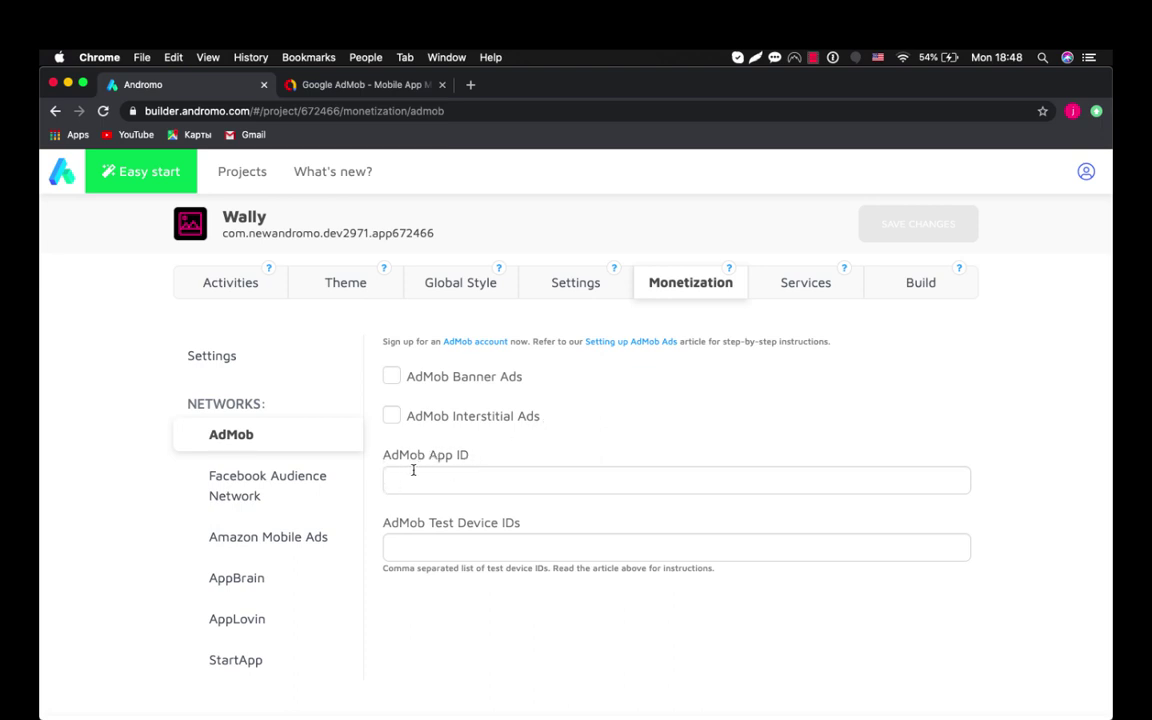
{"action": "left_click", "coordinate": [319, 84]}
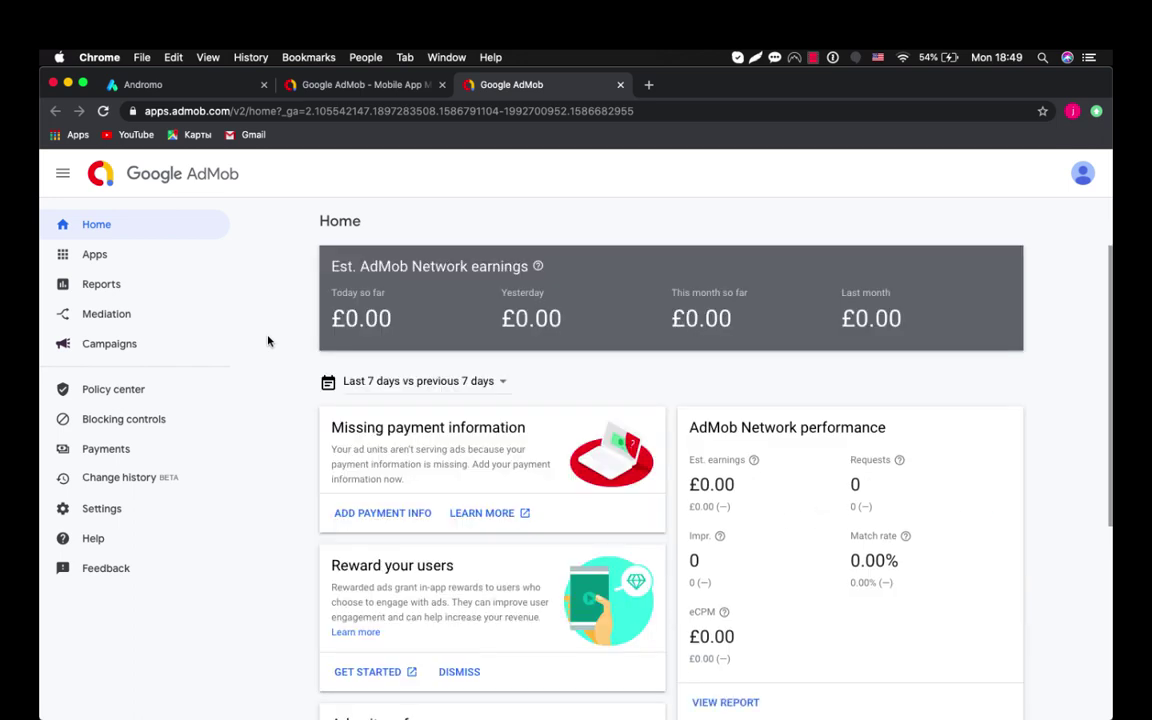
Open Apps in the AdMob sidebar and choose ADD APP
{"action": "left_click", "coordinate": [97, 258]}
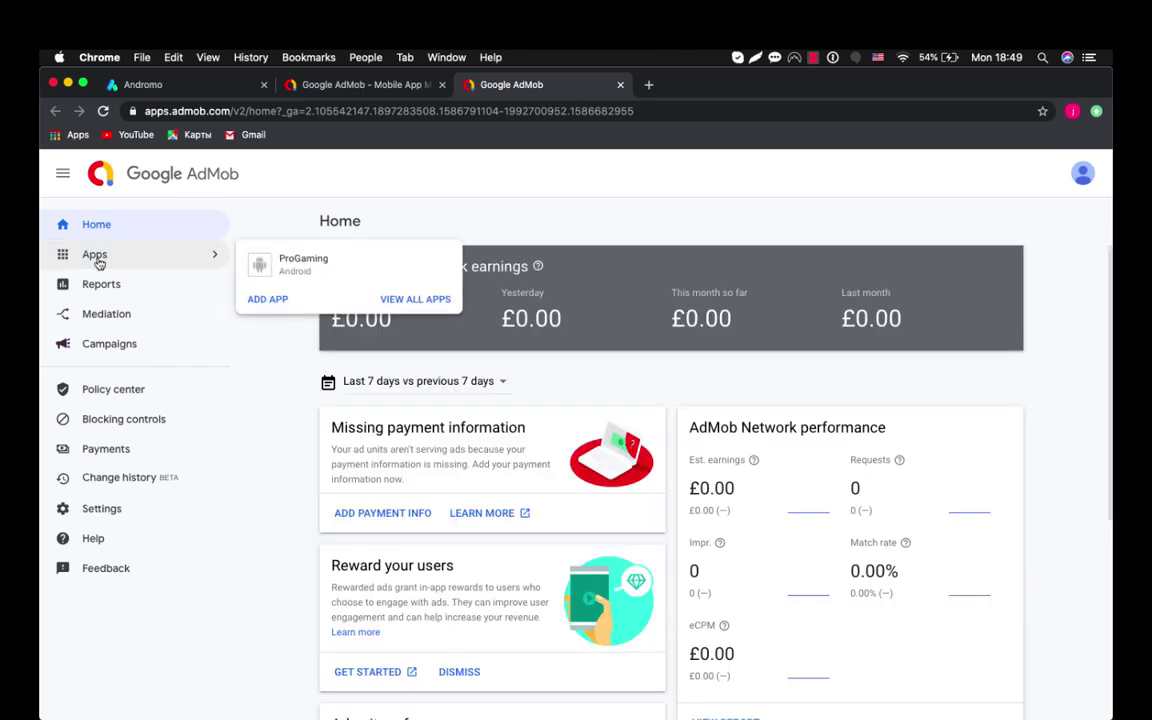
{"action": "left_click", "coordinate": [264, 300]}
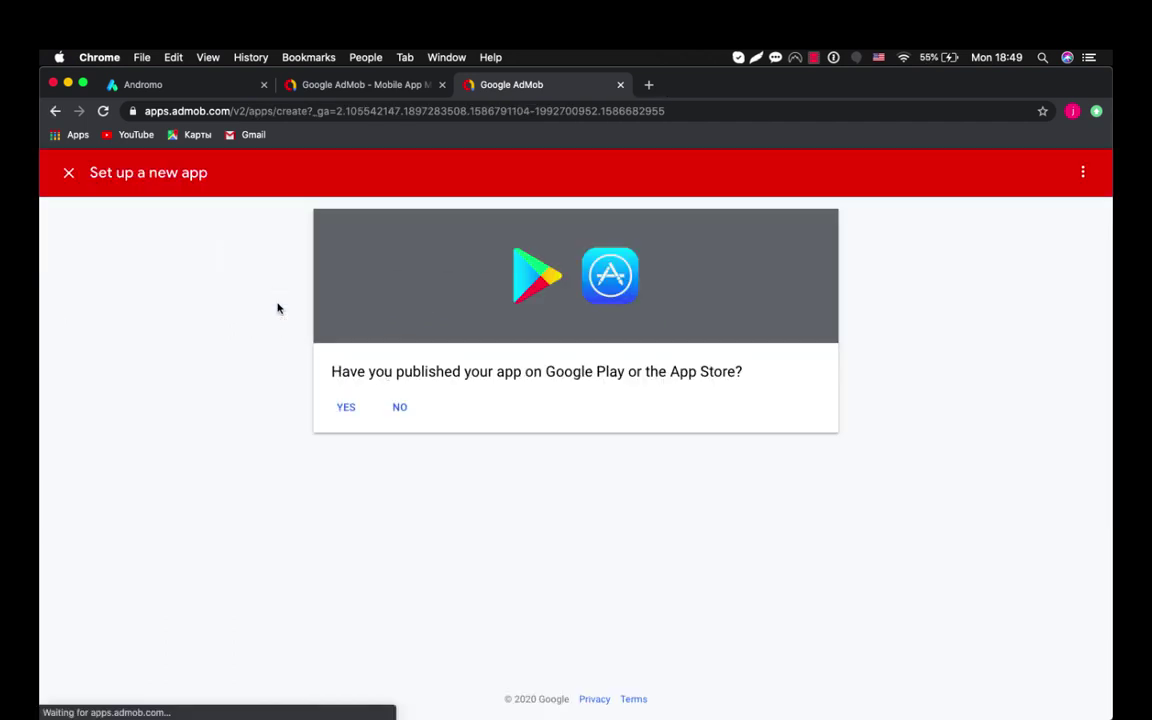
Mark the app as not yet published and look up the project name Wally in Andromo
{"action": "left_click", "coordinate": [396, 408]}
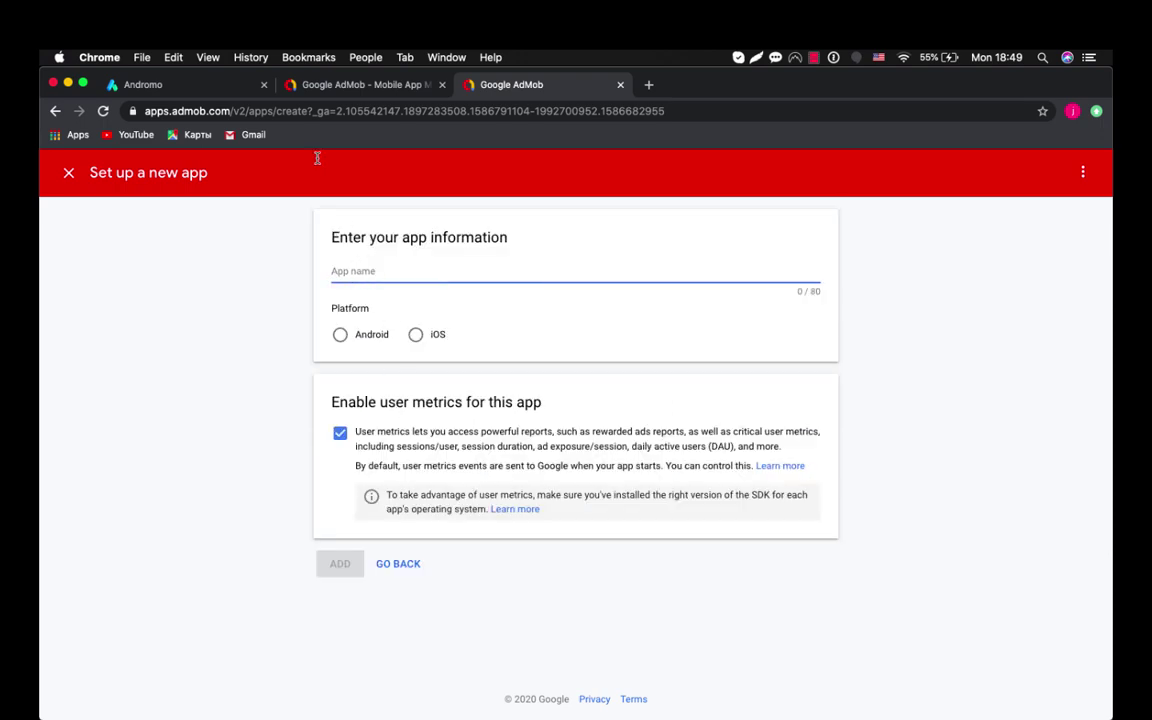
{"action": "left_click", "coordinate": [205, 84]}
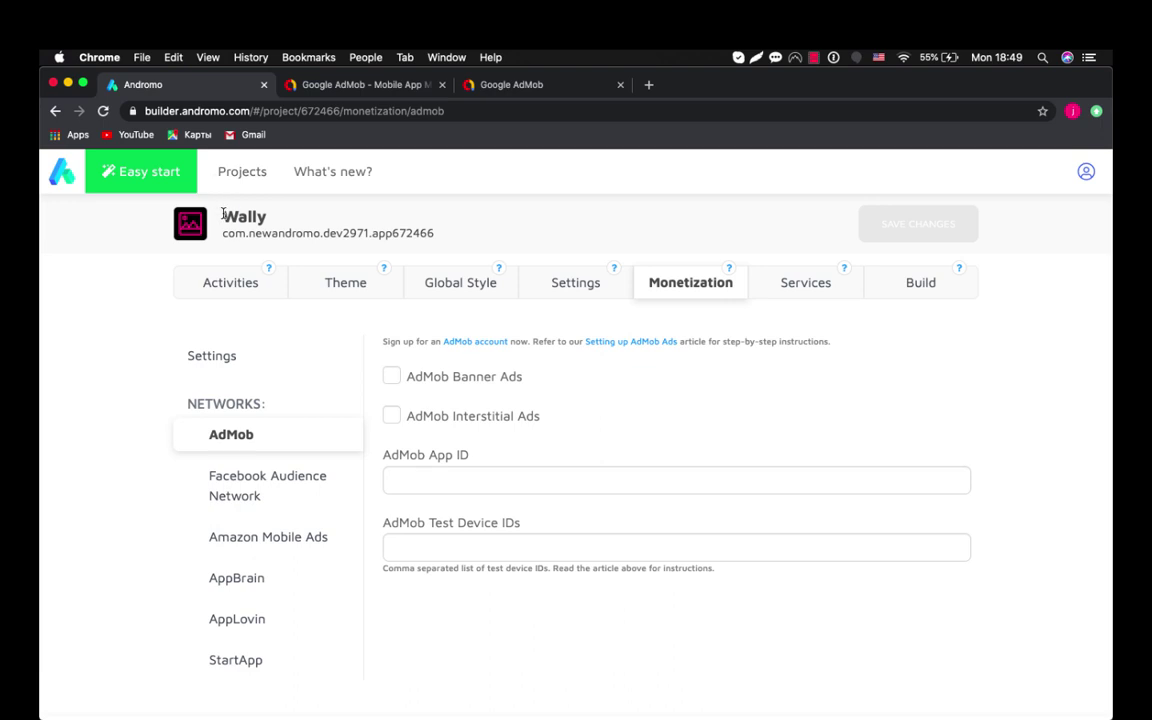
{"action": "left_click_drag", "start_coordinate": [224, 216], "coordinate": [268, 218]}
{"action": "left_click", "coordinate": [330, 84]}
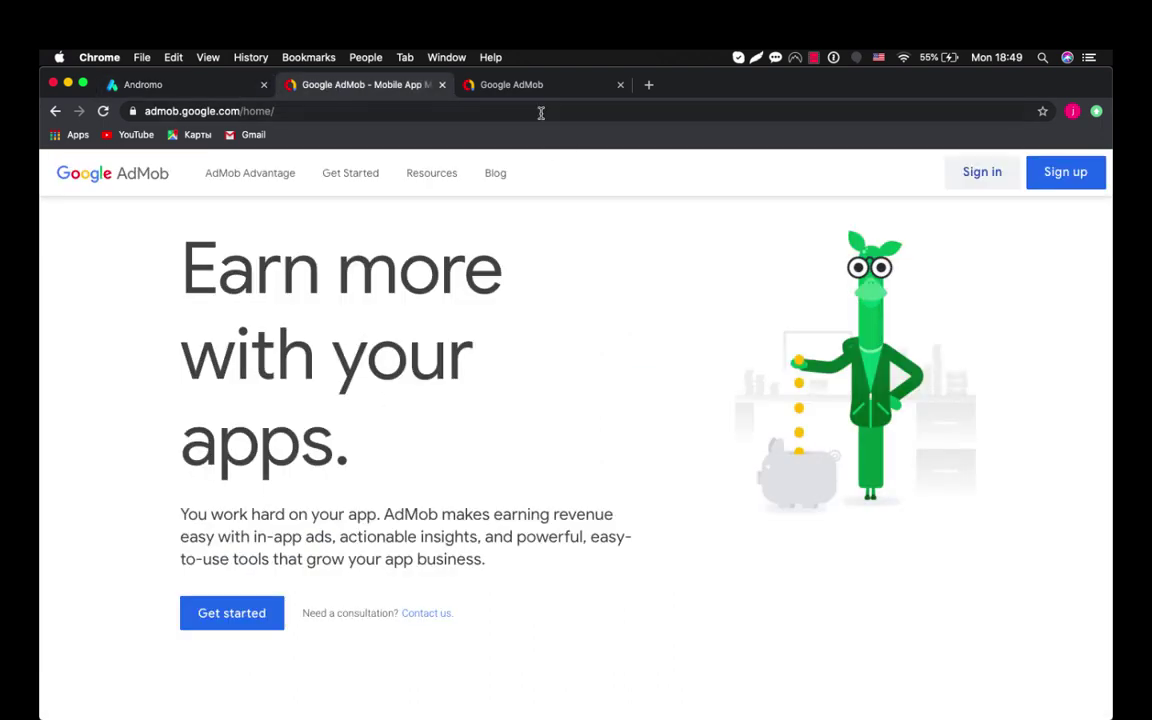
{"action": "left_click", "coordinate": [485, 90]}
Enter 'Wally' as the app name, choose Android, and add the app
{"action": "left_click", "coordinate": [374, 264]}
{"action": "type", "text": "Wal"}
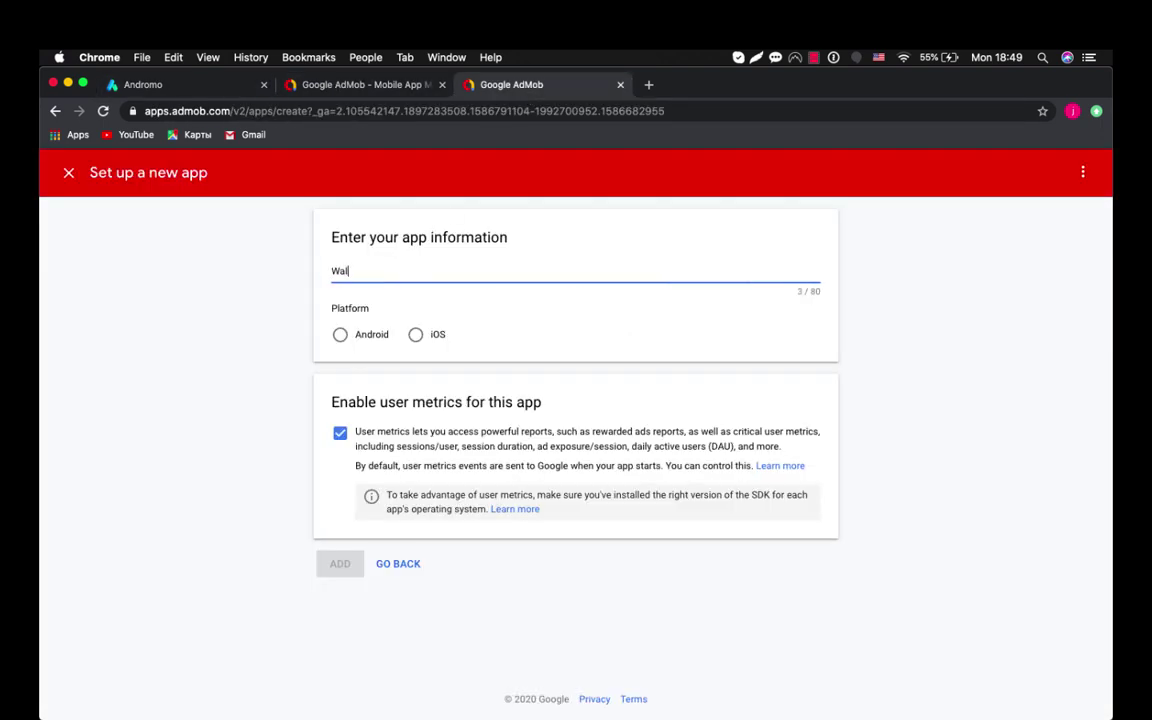
{"action": "type", "text": "yy"}
{"action": "key", "text": "BackSpace"}
{"action": "key", "text": "BackSpace"}
{"action": "left_click", "coordinate": [341, 337]}
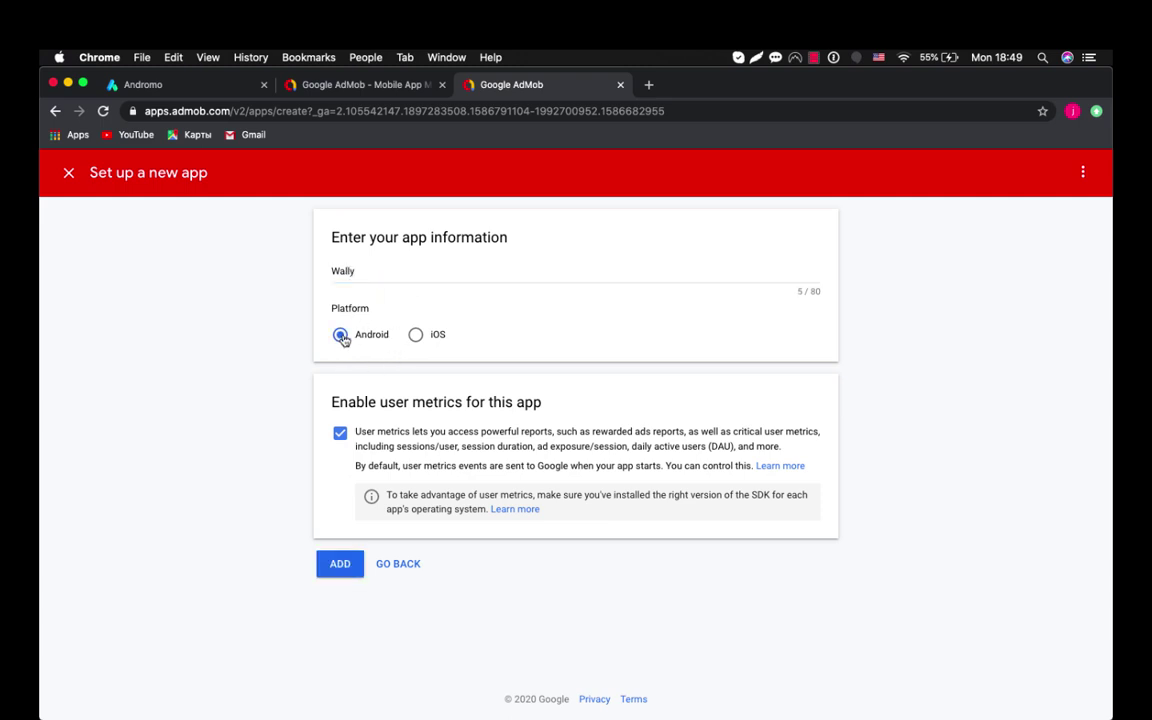
{"action": "left_click", "coordinate": [345, 566]}
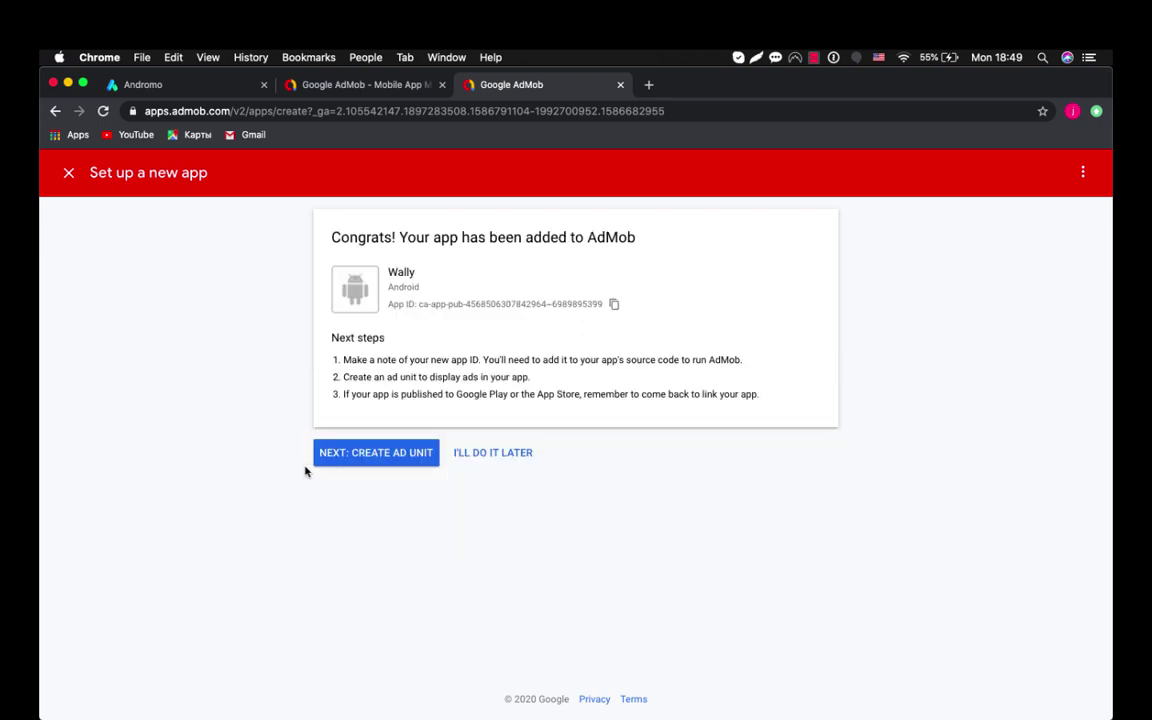
Create a Banner ad unit named Wally_Banner and select its new ad unit ID
{"action": "left_click", "coordinate": [367, 458]}
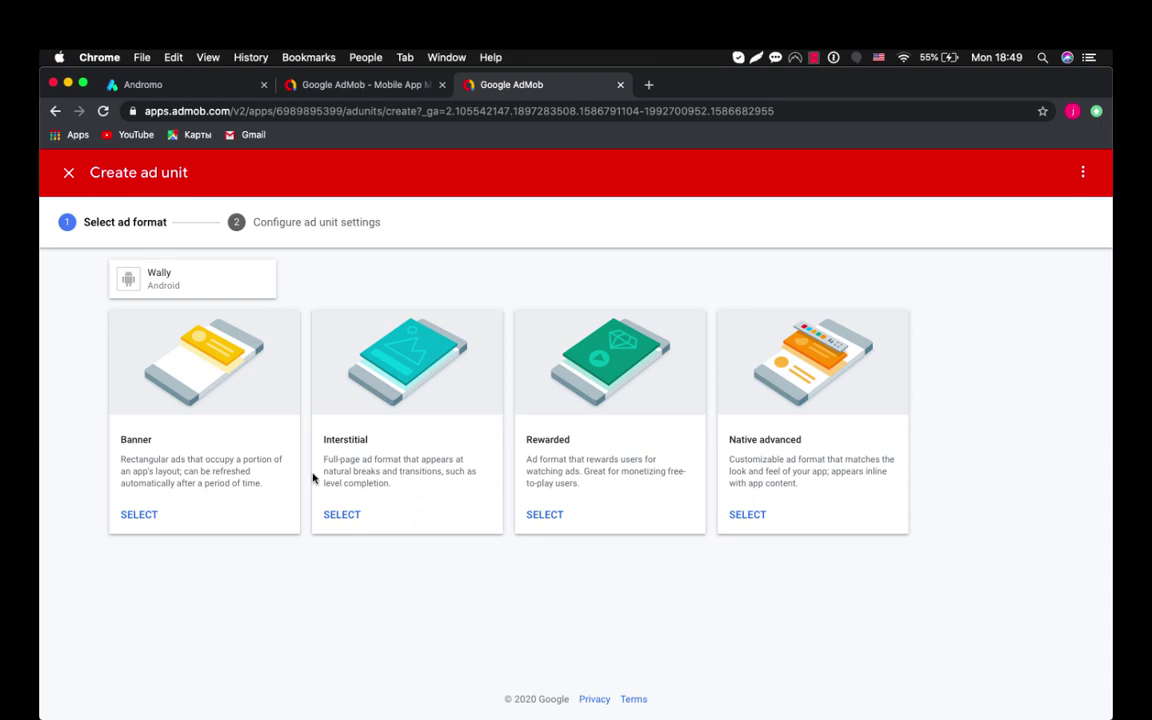
{"action": "left_click", "coordinate": [141, 514]}
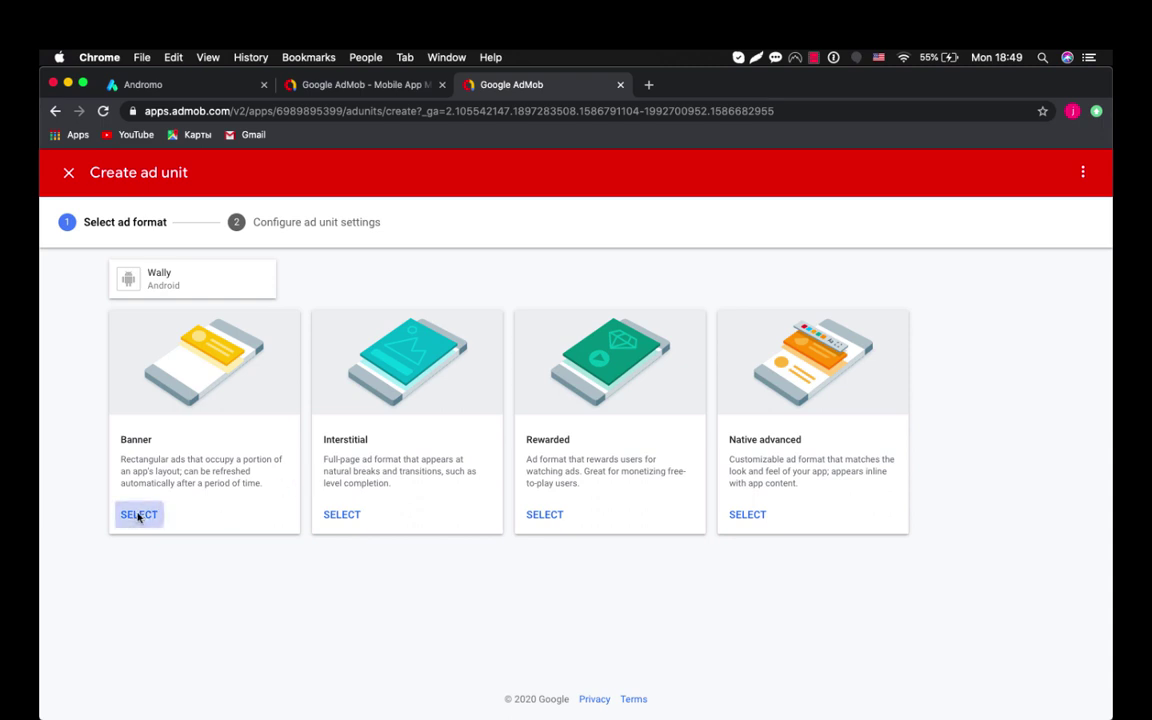
{"action": "left_click", "coordinate": [426, 389]}
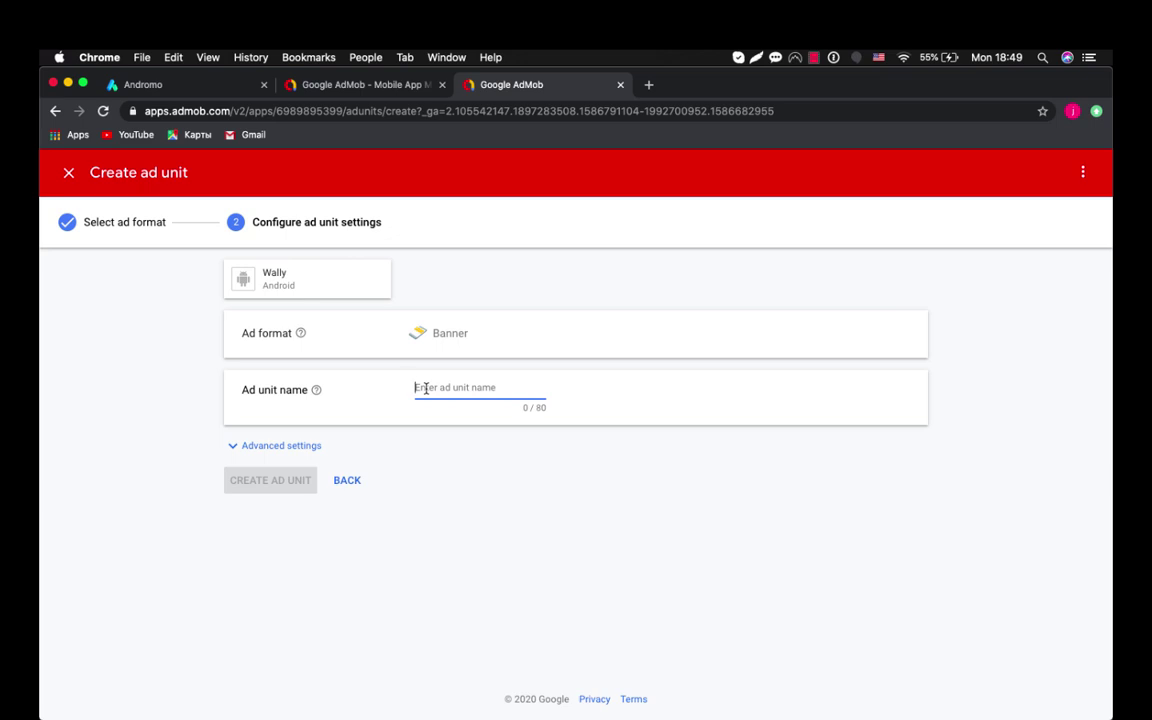
{"action": "type", "text": "Wa"}
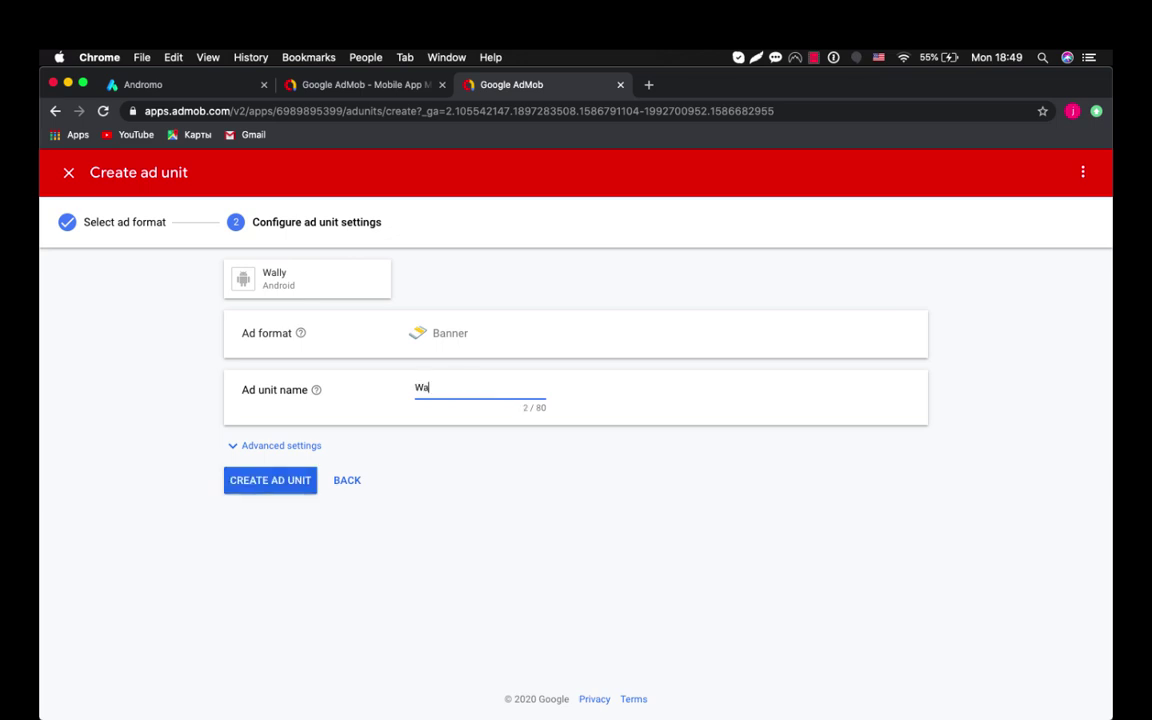
{"action": "type", "text": "lly_Banner"}
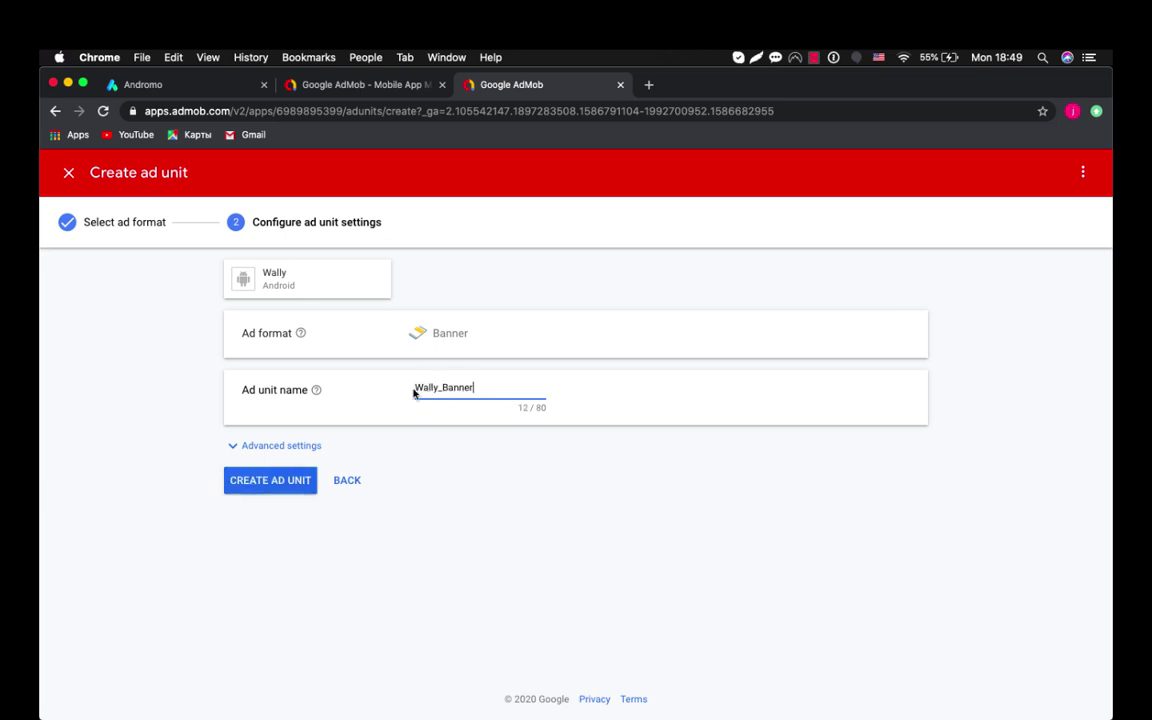
{"action": "left_click", "coordinate": [296, 486]}
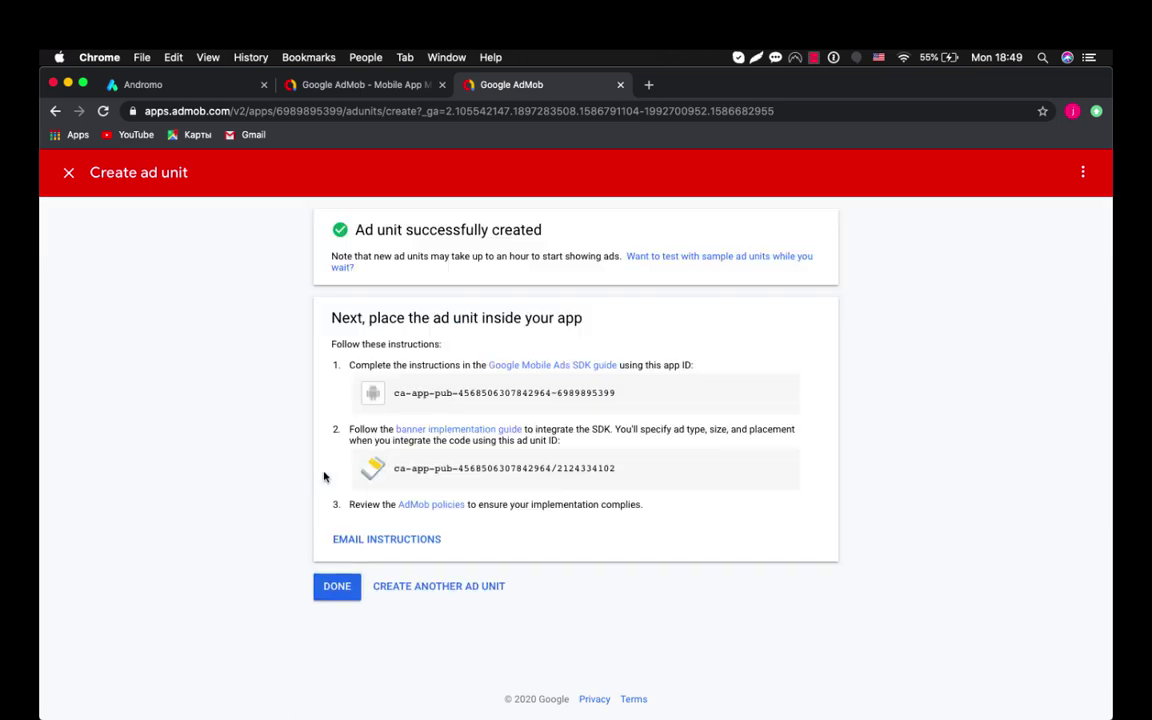
{"action": "left_click_drag", "start_coordinate": [395, 471], "coordinate": [616, 472]}
{"action": "key", "text": "super+c"}
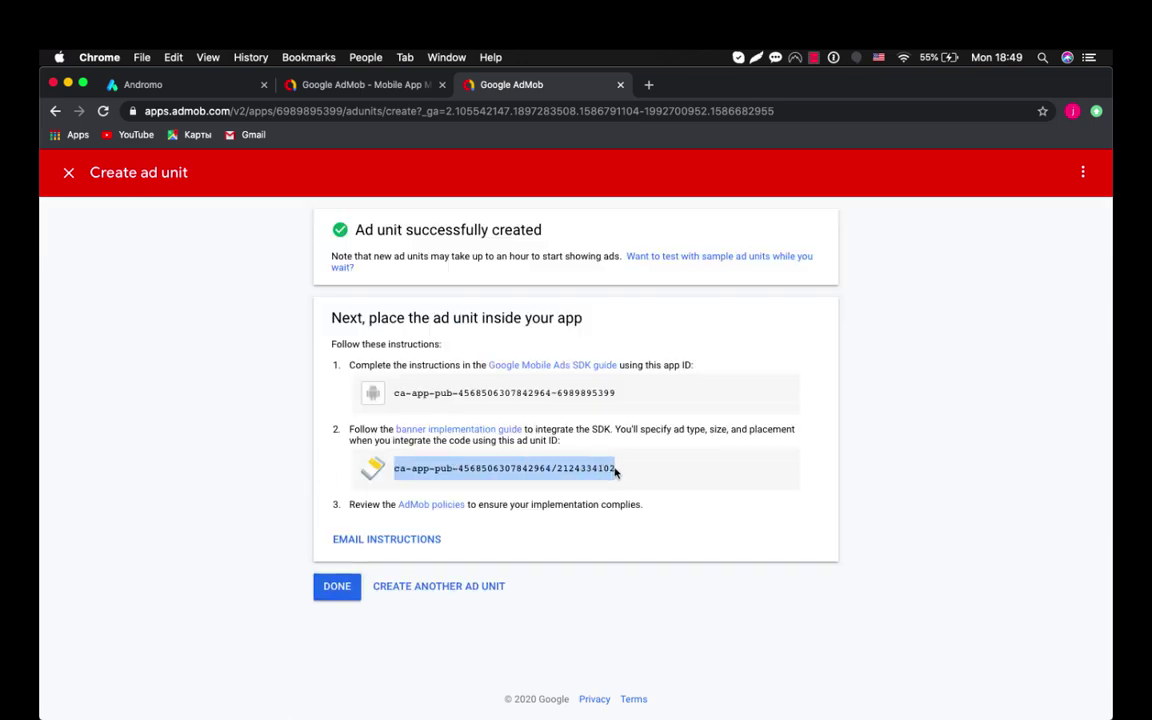
Enable AdMob Banner Ads in Andromo with the pasted banner unit ID, then finish the AdMob unit with DONE
{"action": "left_click", "coordinate": [173, 84]}
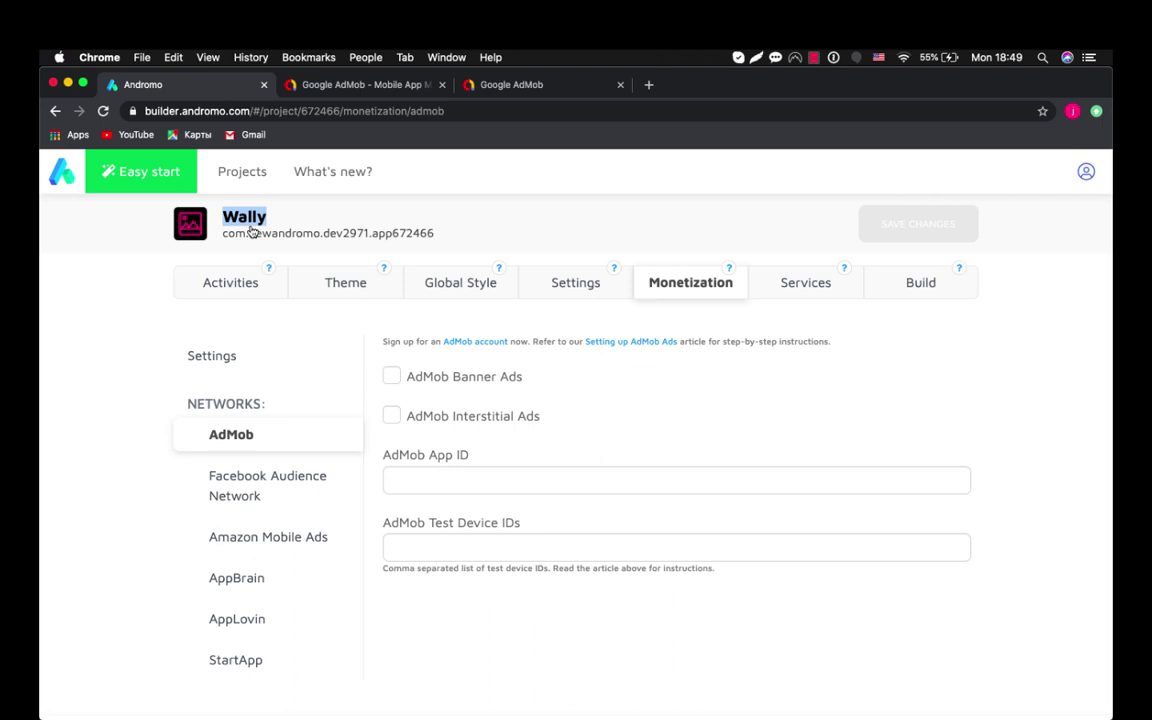
{"action": "left_click", "coordinate": [392, 378]}
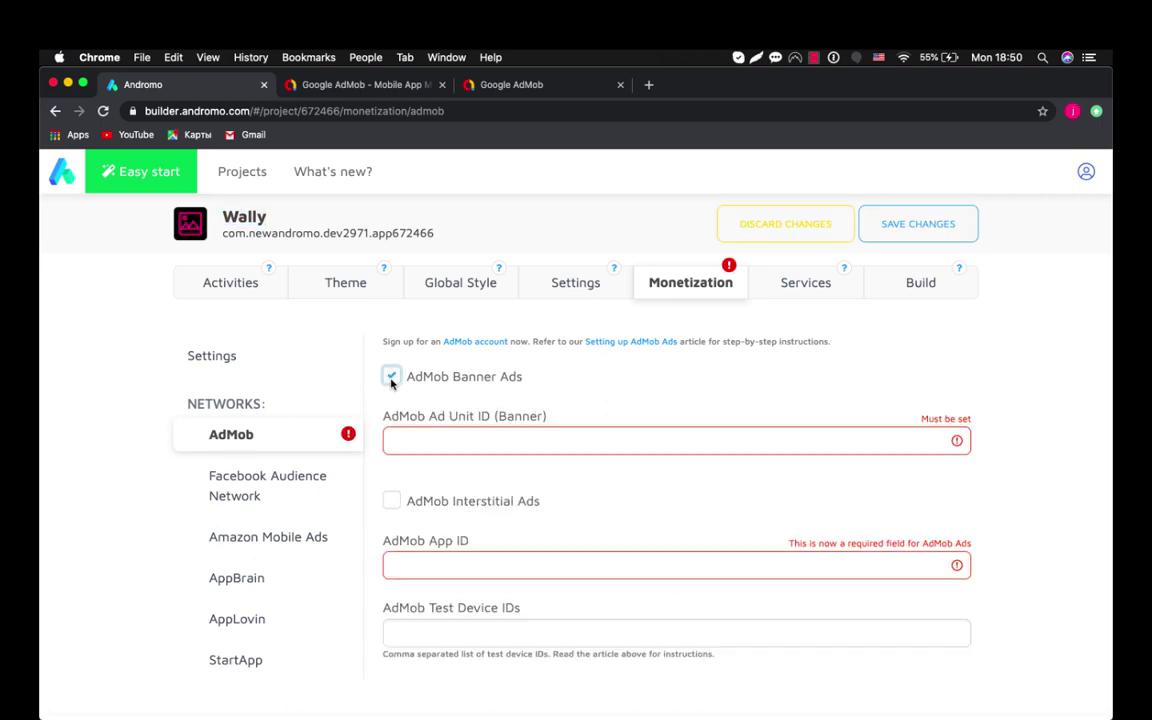
{"action": "left_click", "coordinate": [413, 437]}
{"action": "key", "text": "super+v"}
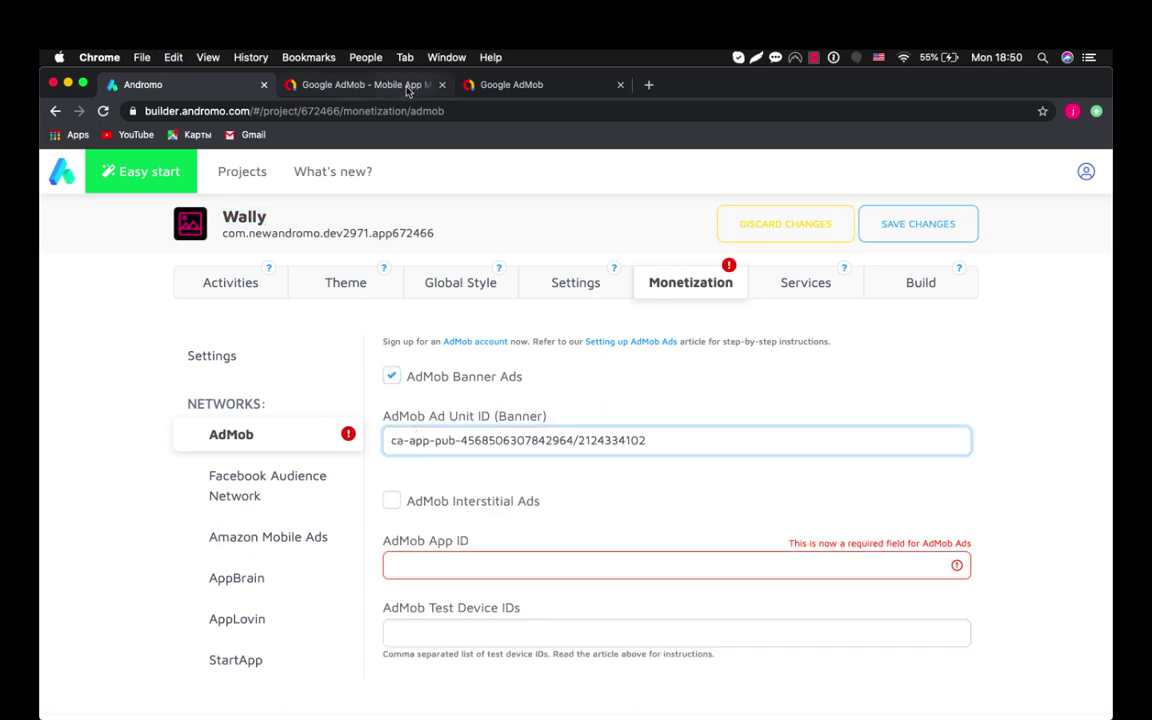
{"action": "left_click", "coordinate": [495, 86]}
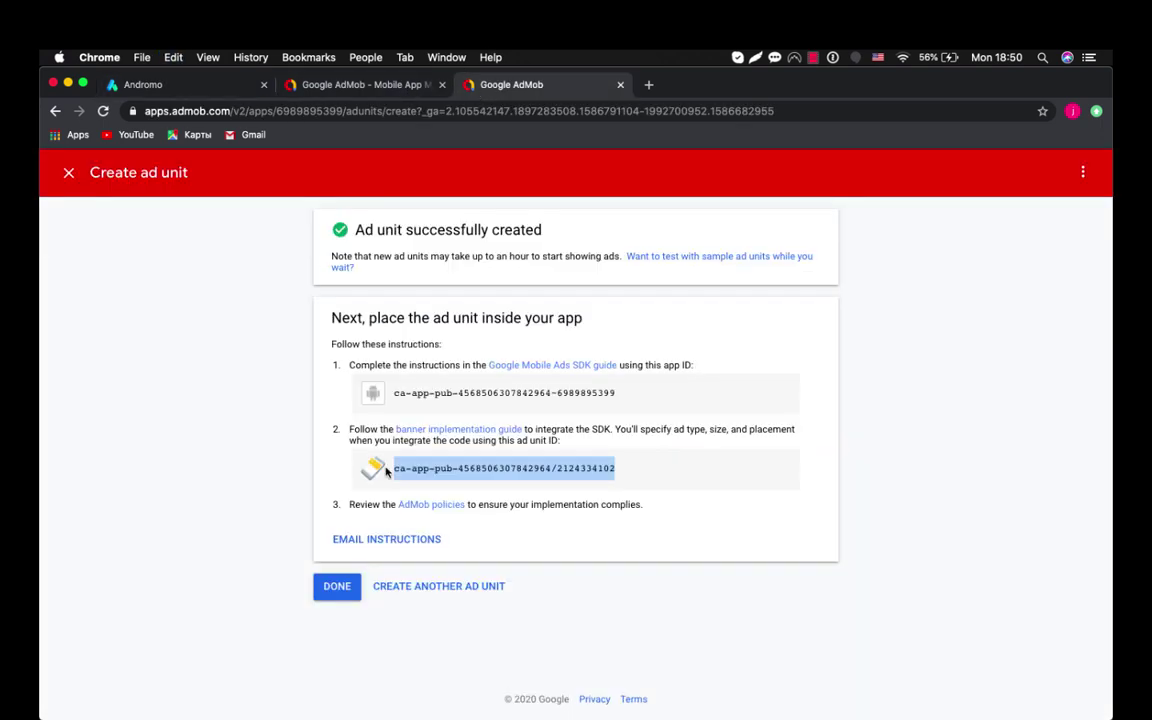
{"action": "left_click", "coordinate": [333, 596]}
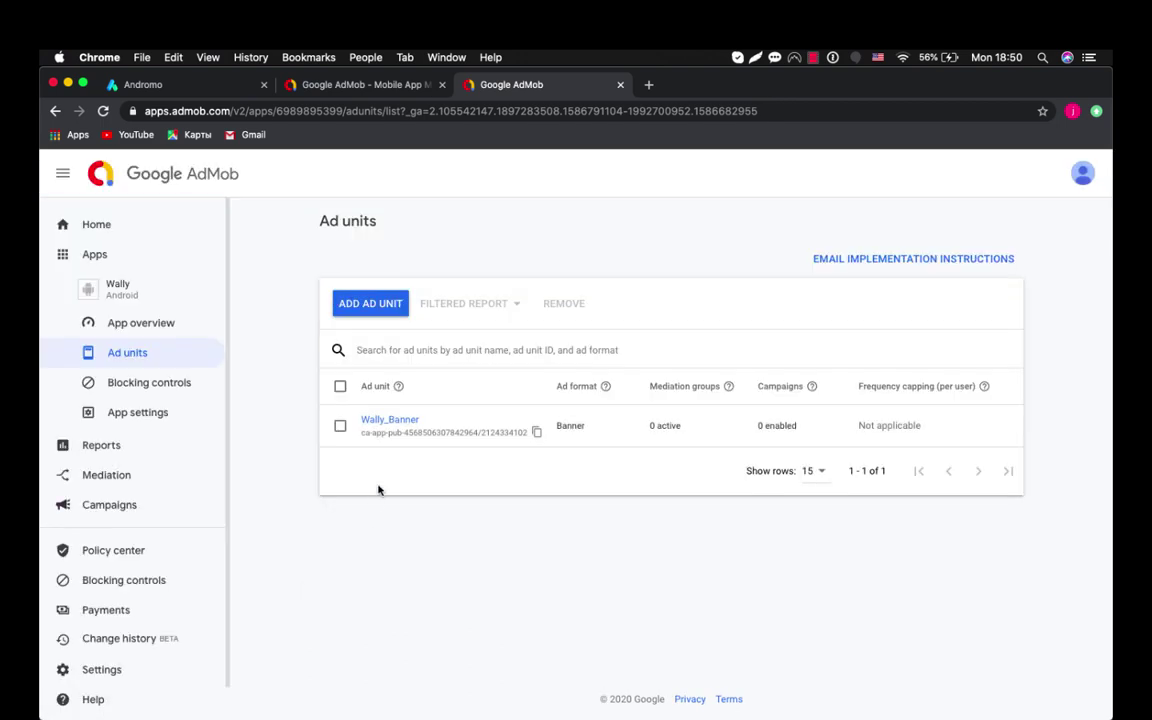
Create an Interstitial ad unit named Wally_Interstitial and copy its ad unit ID
{"action": "left_click", "coordinate": [368, 304]}
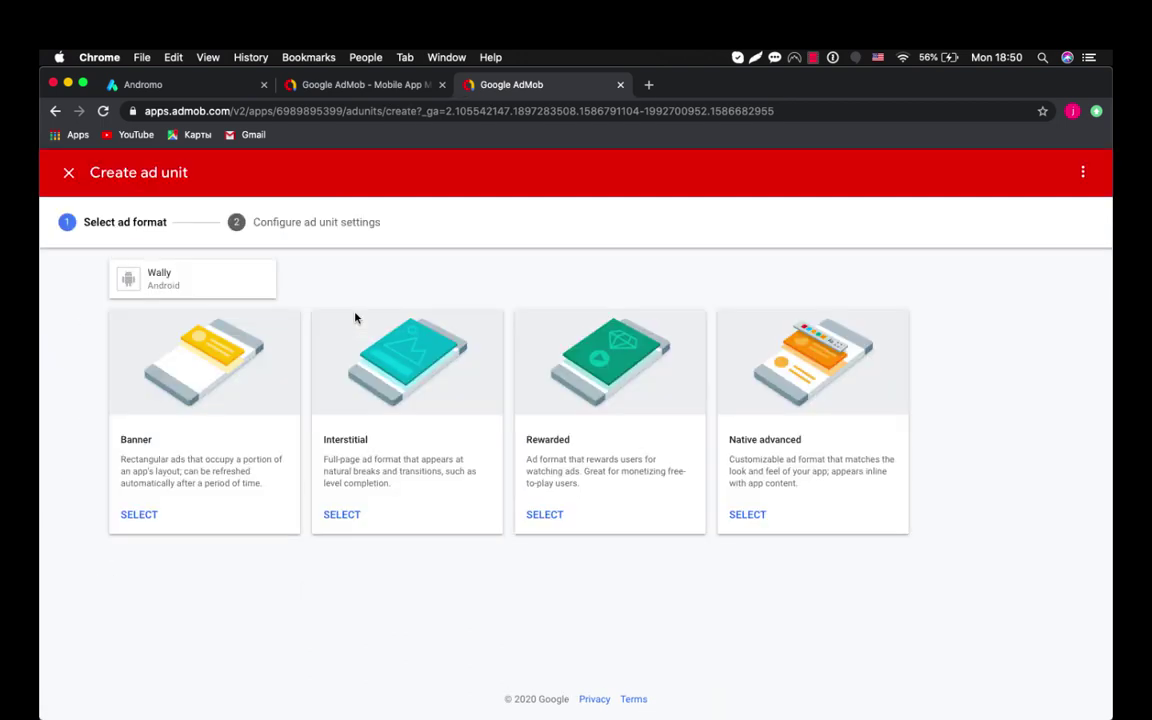
{"action": "left_click", "coordinate": [342, 522]}
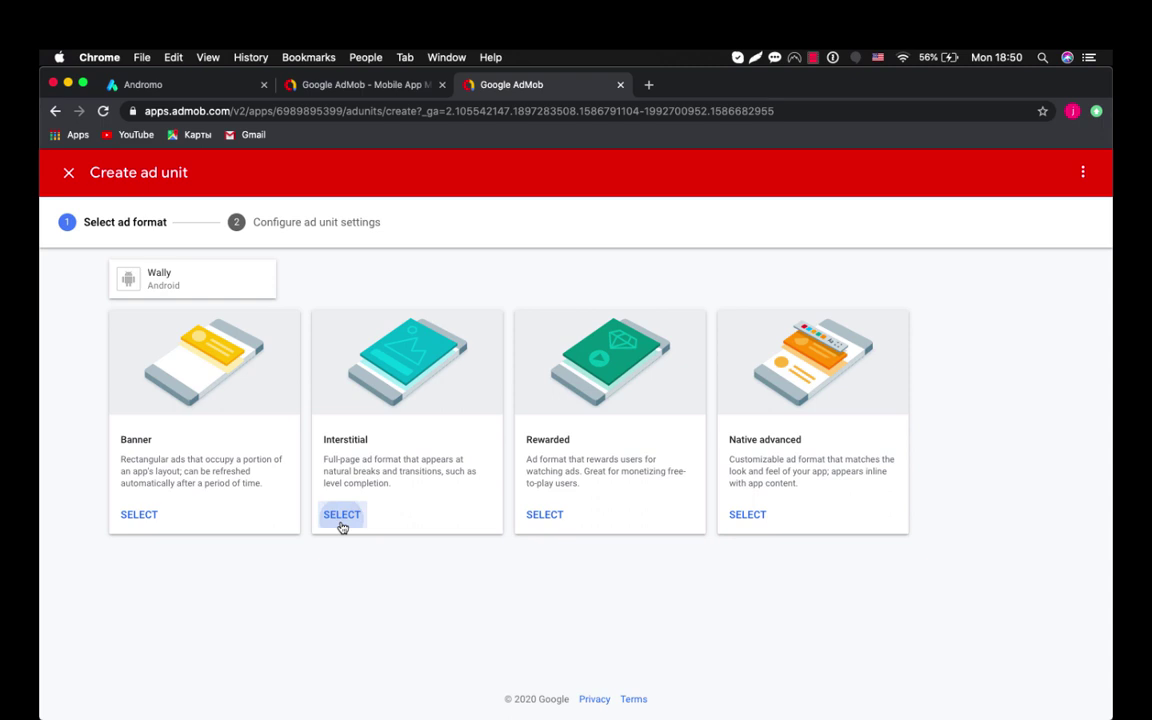
{"action": "left_click", "coordinate": [422, 388]}
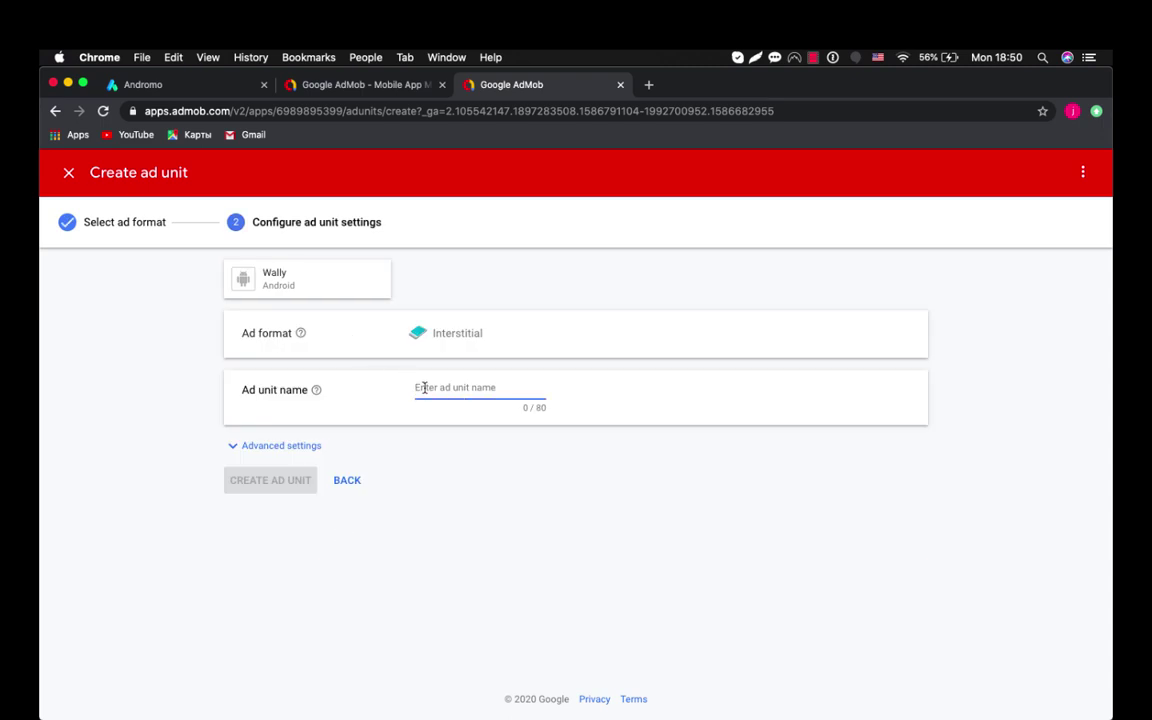
{"action": "type", "text": "Wally_"}
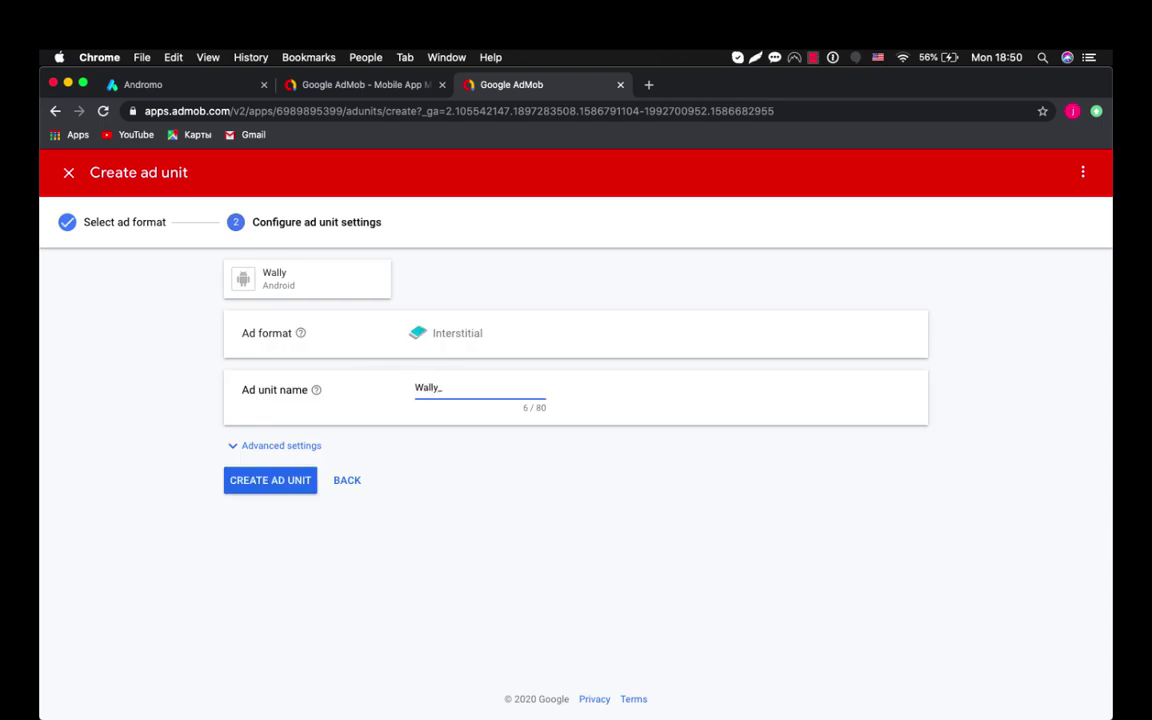
{"action": "type", "text": "Interstitial"}
{"action": "left_click", "coordinate": [275, 484]}
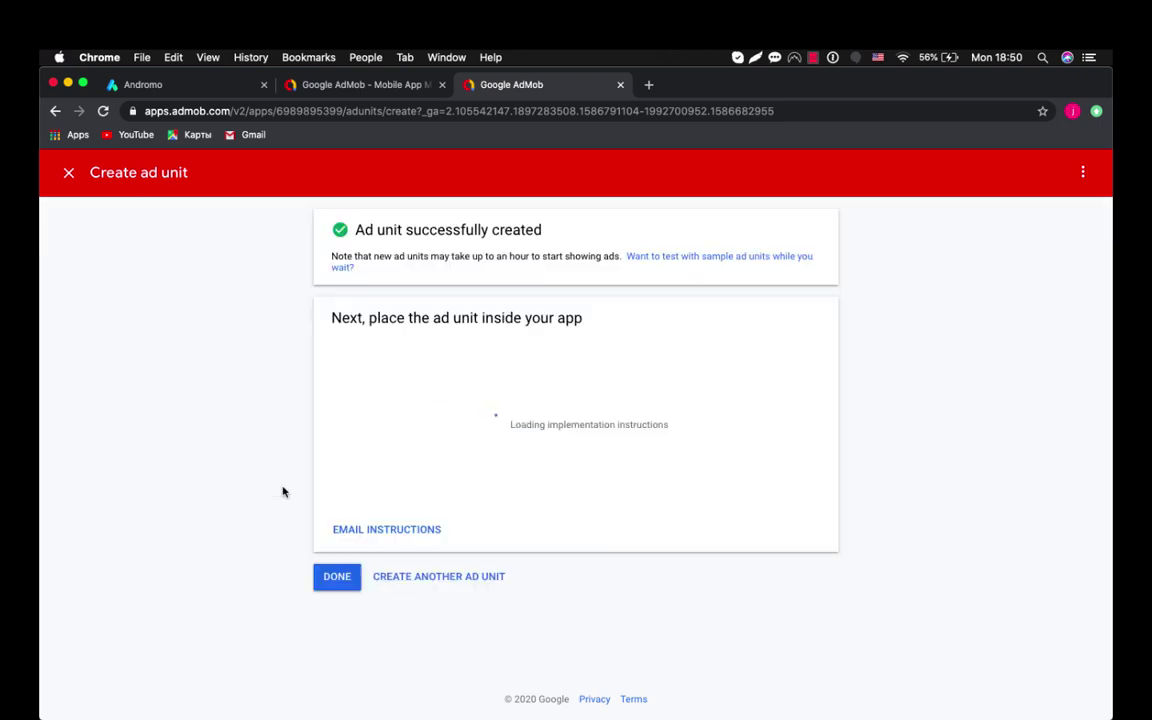
{"action": "left_click_drag", "start_coordinate": [396, 470], "coordinate": [615, 468]}
{"action": "key", "text": "super+c"}
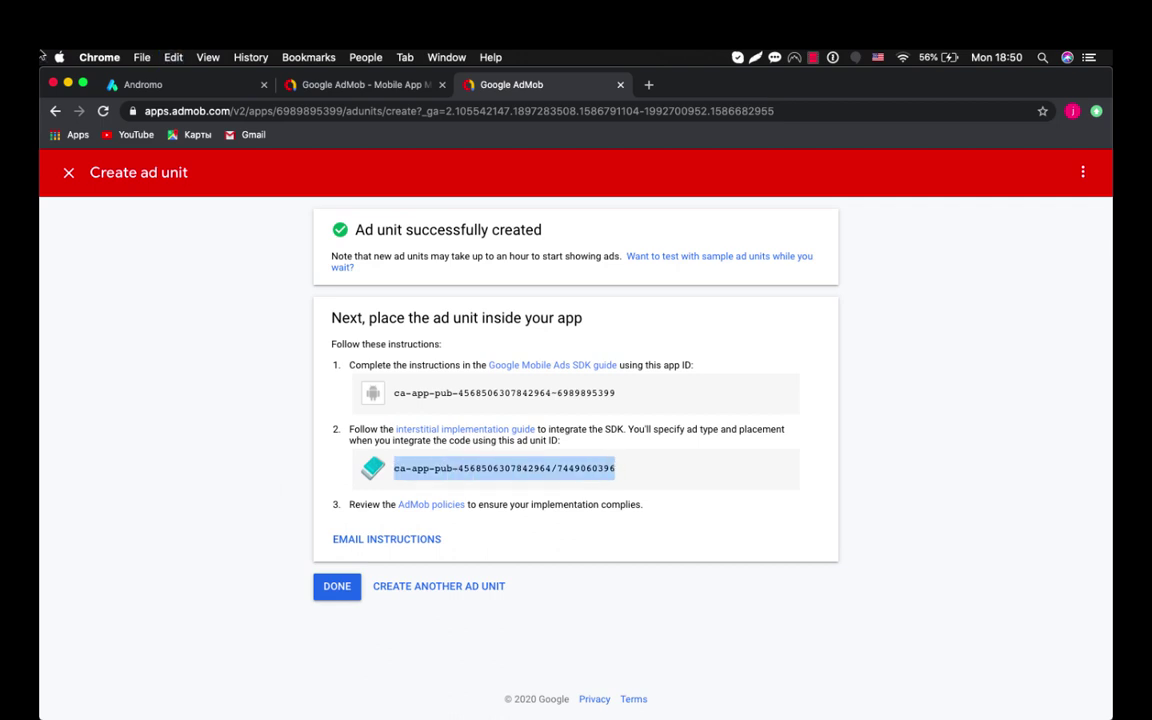
Enable AdMob Interstitial Ads in Andromo and paste in the interstitial ad unit ID
{"action": "left_click", "coordinate": [160, 85]}
{"action": "left_click", "coordinate": [391, 501]}
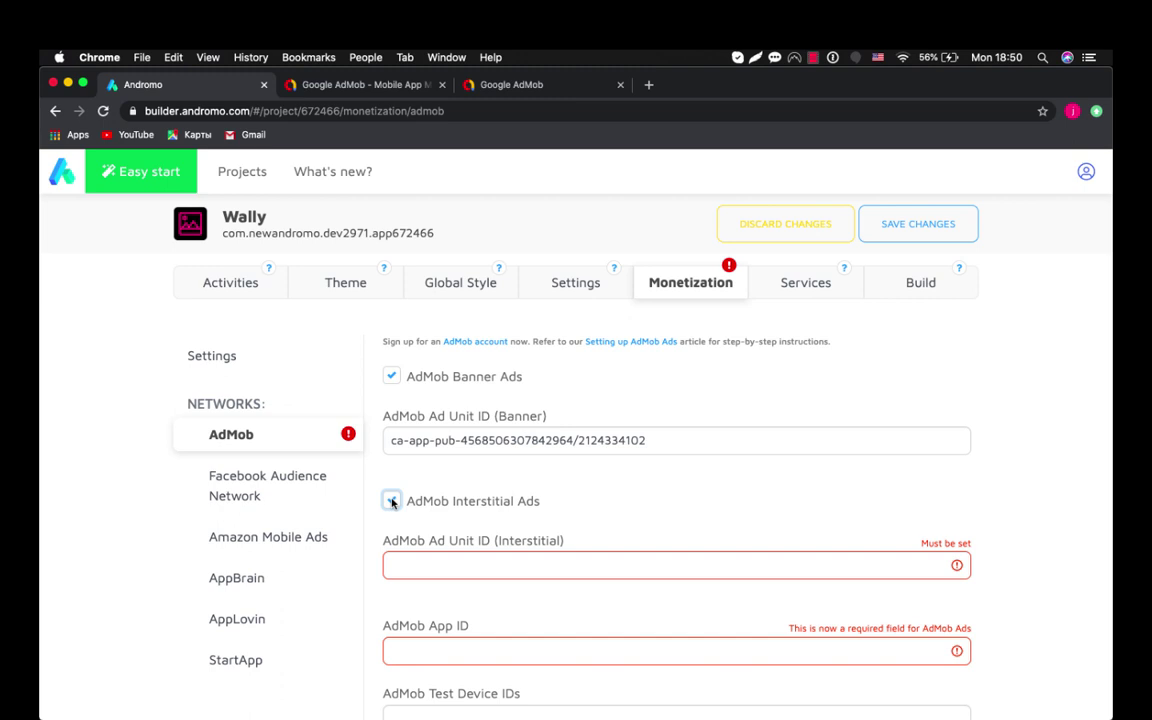
{"action": "left_click", "coordinate": [449, 566]}
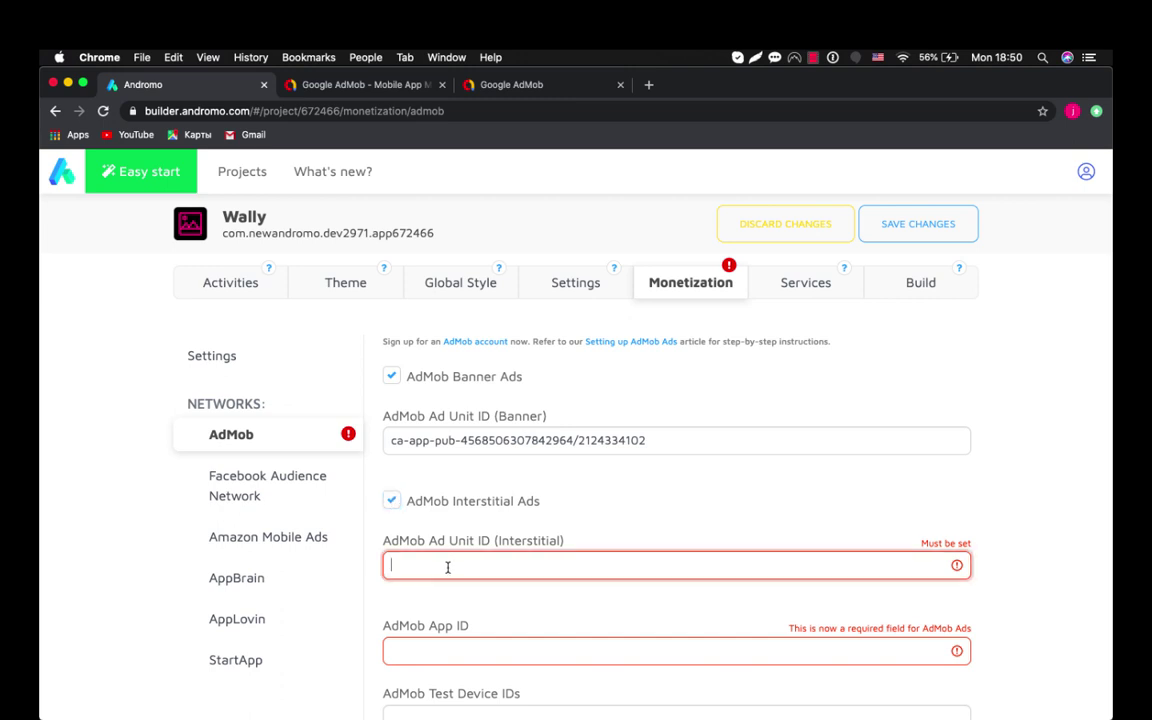
{"action": "key", "text": "super+v"}
{"action": "scroll", "coordinate": [461, 480], "scroll_direction": "down", "scroll_amount": 3}
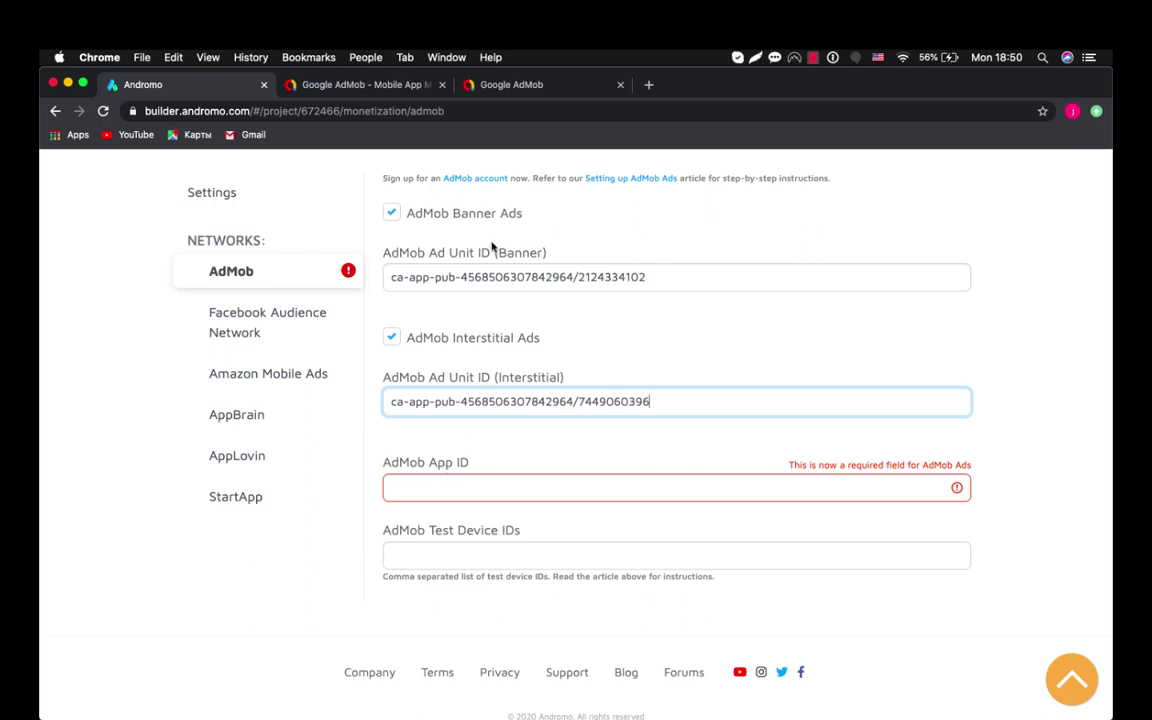
Copy Wally's App ID from AdMob into Andromo's AdMob App ID field
{"action": "left_click", "coordinate": [485, 85]}
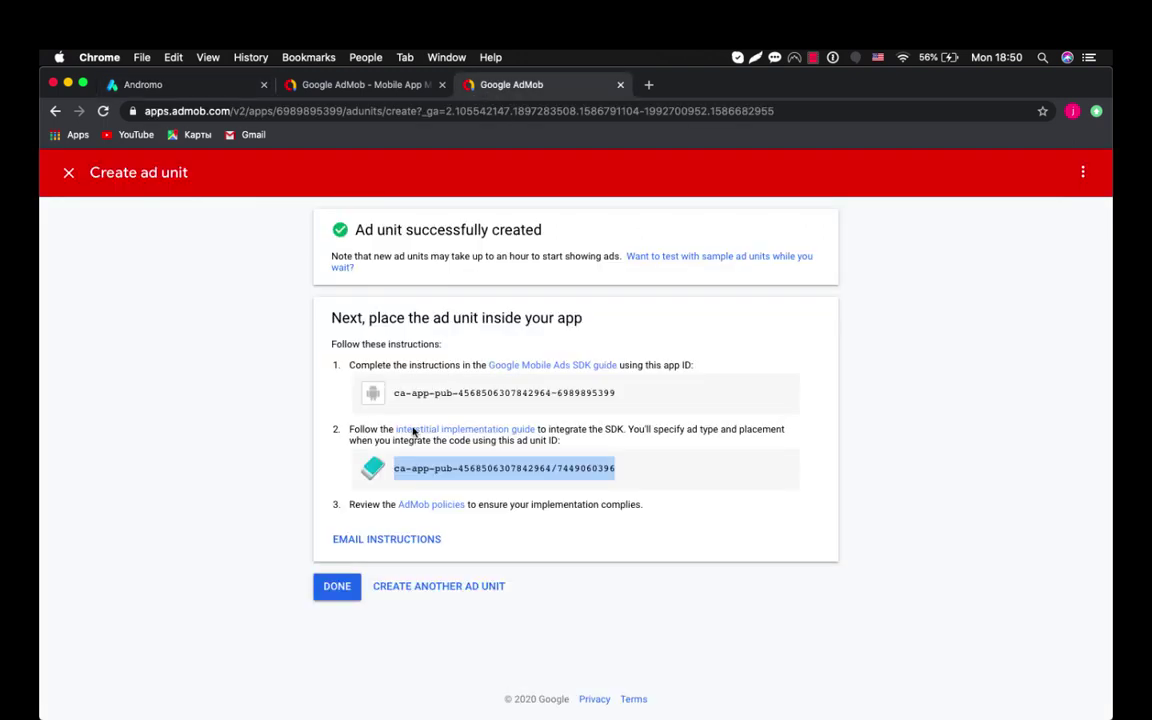
{"action": "left_click_drag", "start_coordinate": [393, 393], "coordinate": [625, 398]}
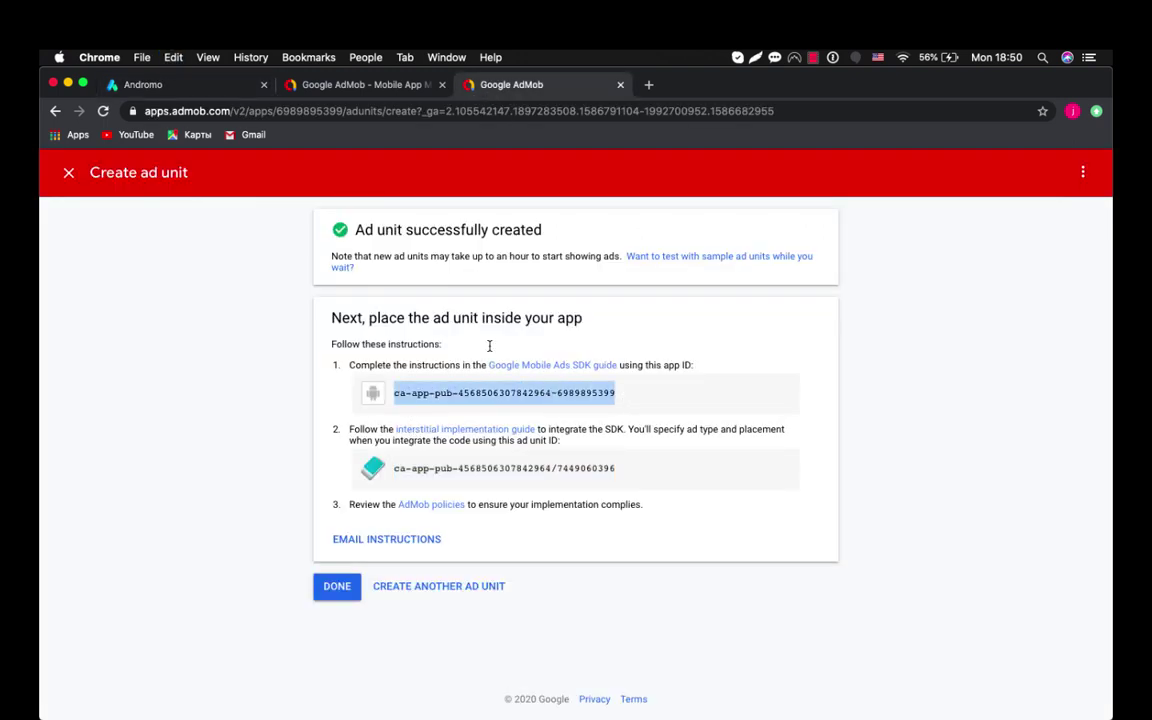
{"action": "left_click", "coordinate": [203, 84]}
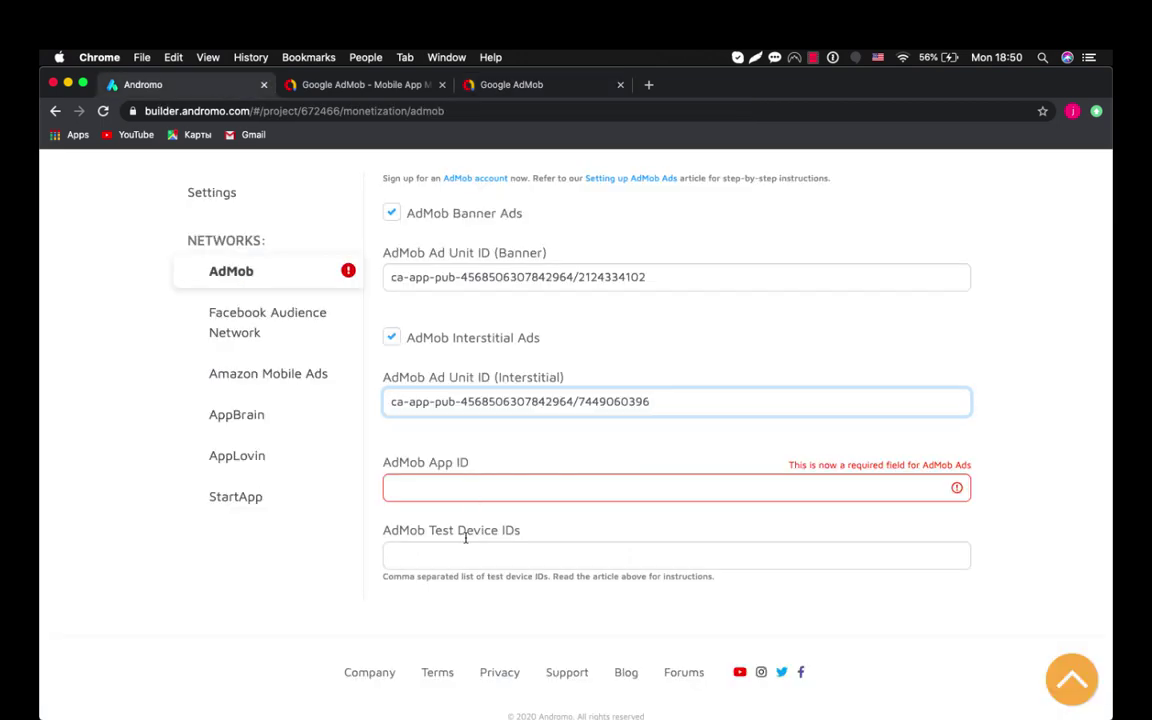
{"action": "left_click", "coordinate": [473, 486]}
{"action": "key", "text": "super+v"}
{"action": "left_click", "coordinate": [477, 84]}
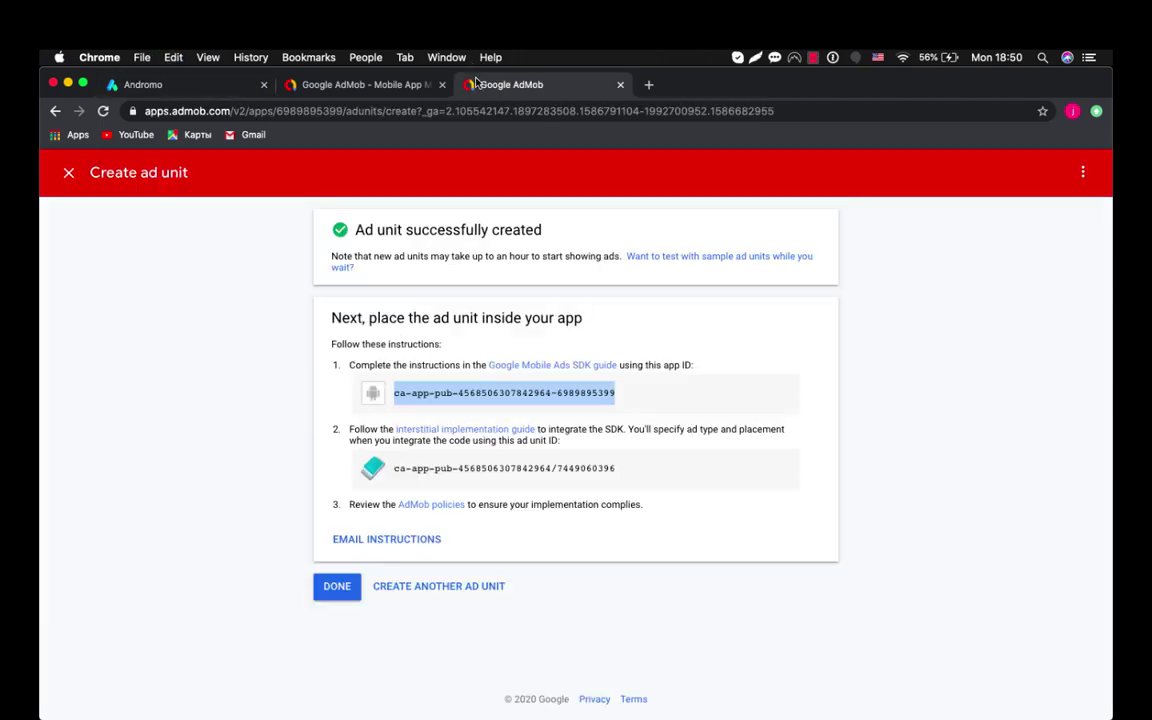
Finish the interstitial unit and check Wally's App ID in AdMob App settings
{"action": "left_click", "coordinate": [328, 592]}
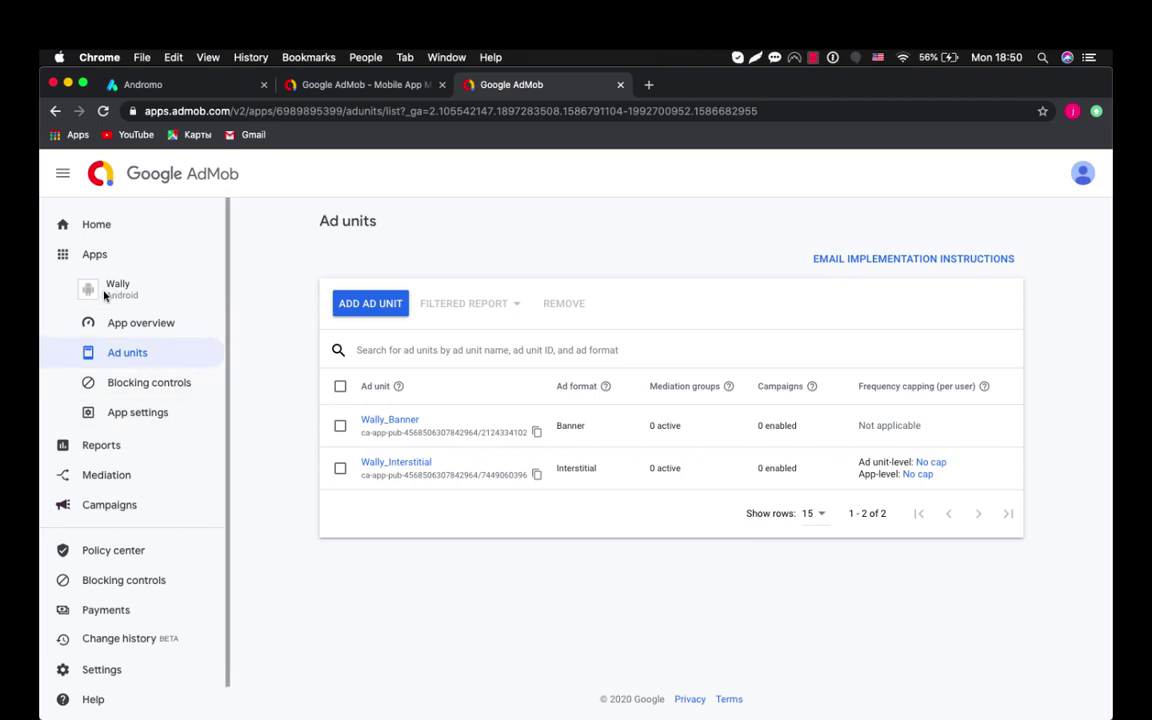
{"action": "left_click", "coordinate": [137, 418]}
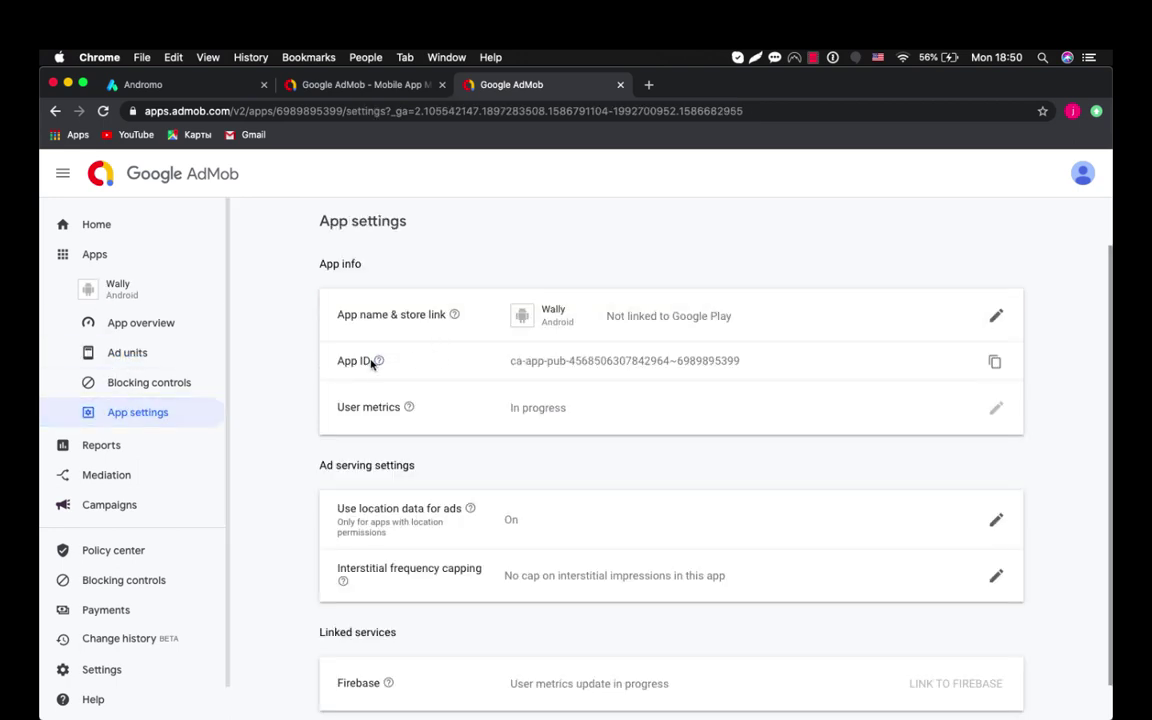
{"action": "left_click_drag", "start_coordinate": [512, 362], "coordinate": [742, 364]}
{"action": "left_click", "coordinate": [726, 370]}
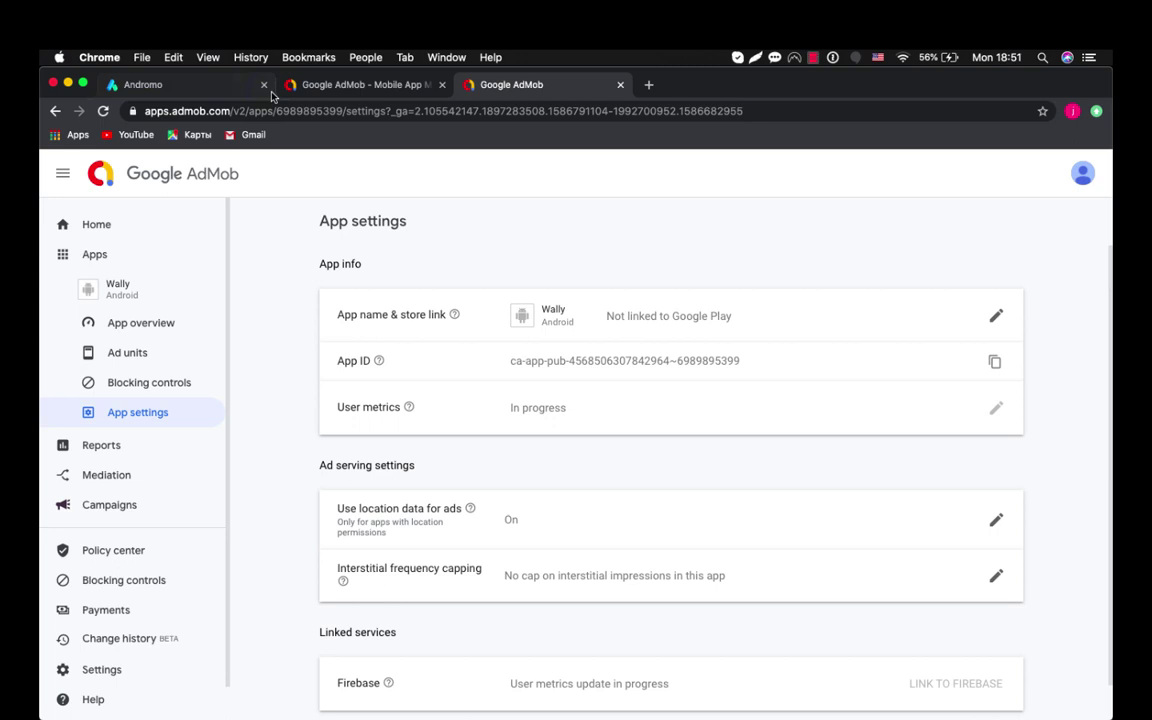
Save the Andromo monetization settings with both ad unit IDs and the App ID
{"action": "left_click", "coordinate": [205, 88]}
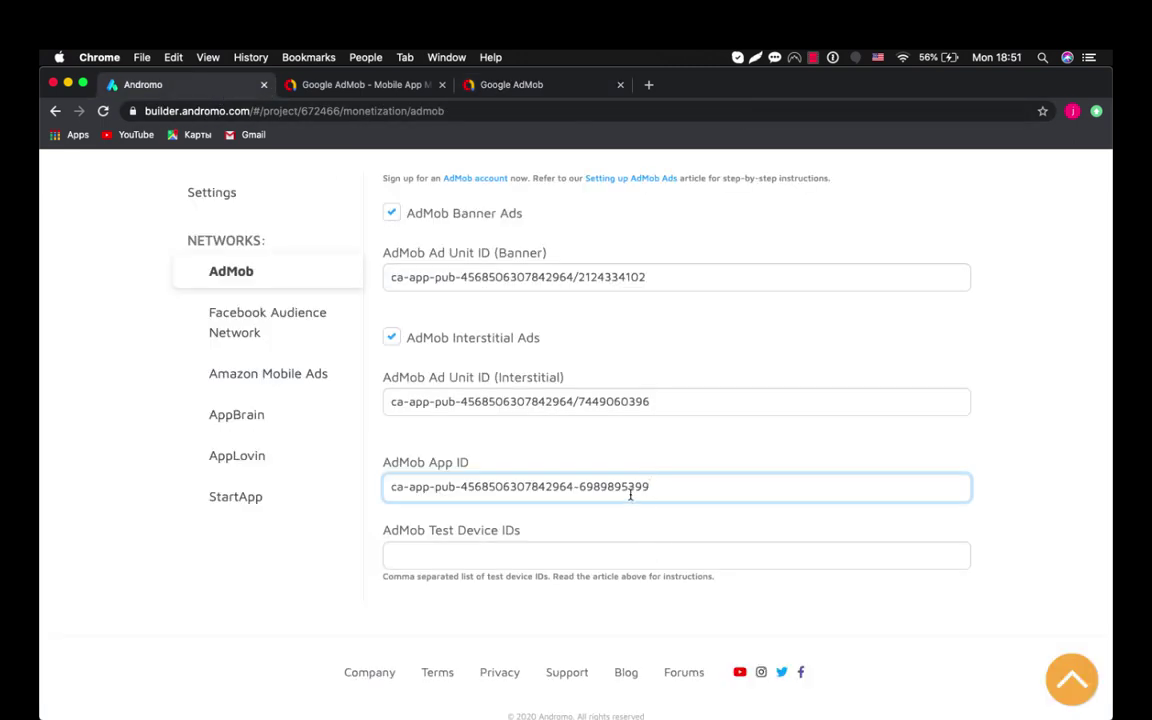
{"action": "left_click_drag", "start_coordinate": [630, 486], "coordinate": [650, 486]}
{"action": "scroll", "coordinate": [652, 460], "scroll_direction": "up", "scroll_amount": 3}
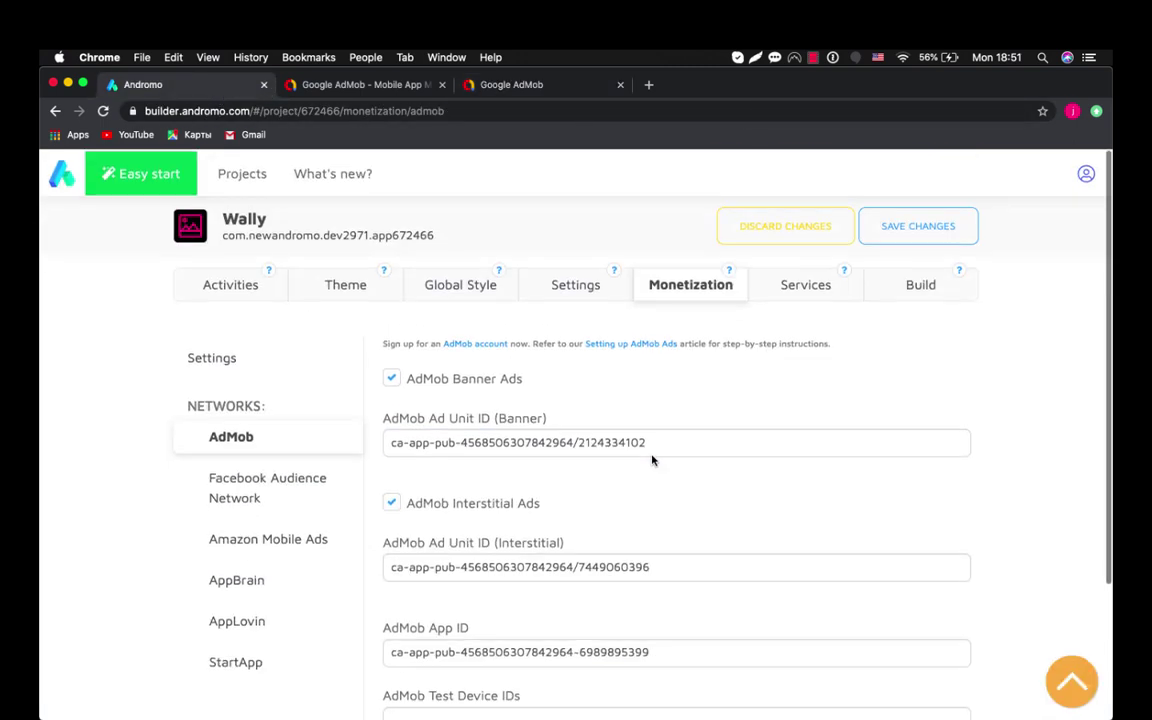
{"action": "left_click", "coordinate": [895, 226]}
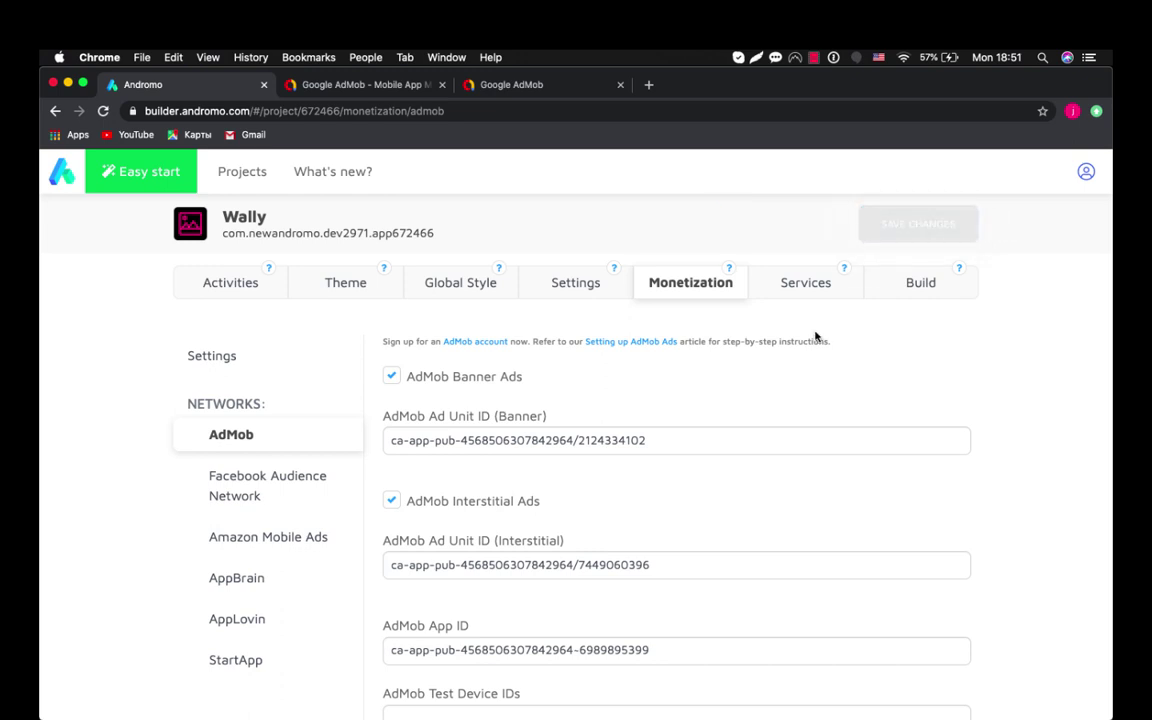
Go to the AdMob Home dashboard and choose ADD PAYMENT INFO on the Missing payment information card
{"action": "left_click", "coordinate": [465, 84]}
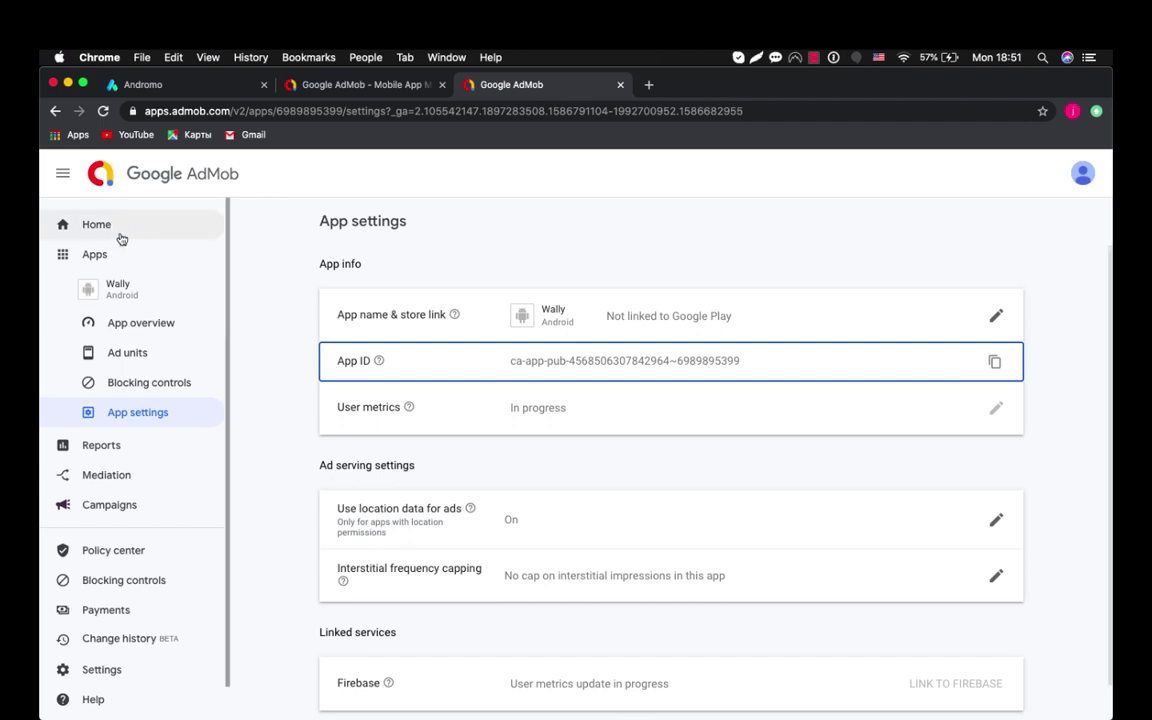
{"action": "left_click", "coordinate": [110, 234]}
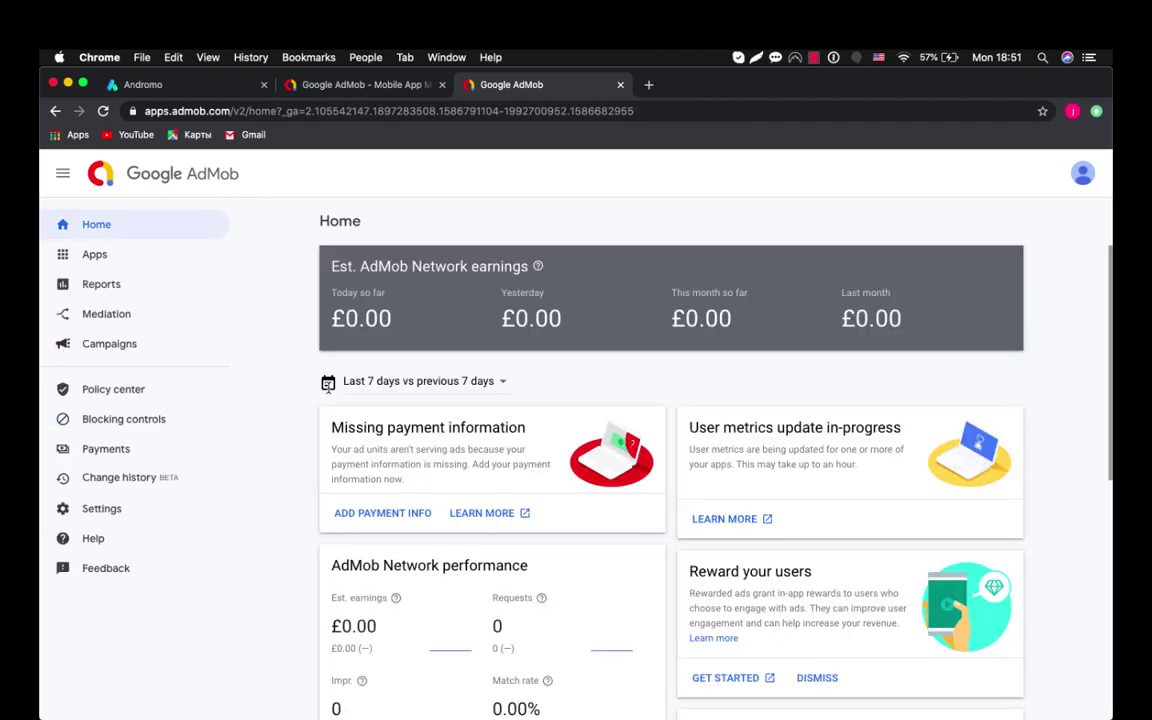
{"action": "left_click_drag", "start_coordinate": [331, 428], "coordinate": [535, 430]}
{"action": "left_click", "coordinate": [363, 450]}
{"action": "left_click", "coordinate": [362, 512]}
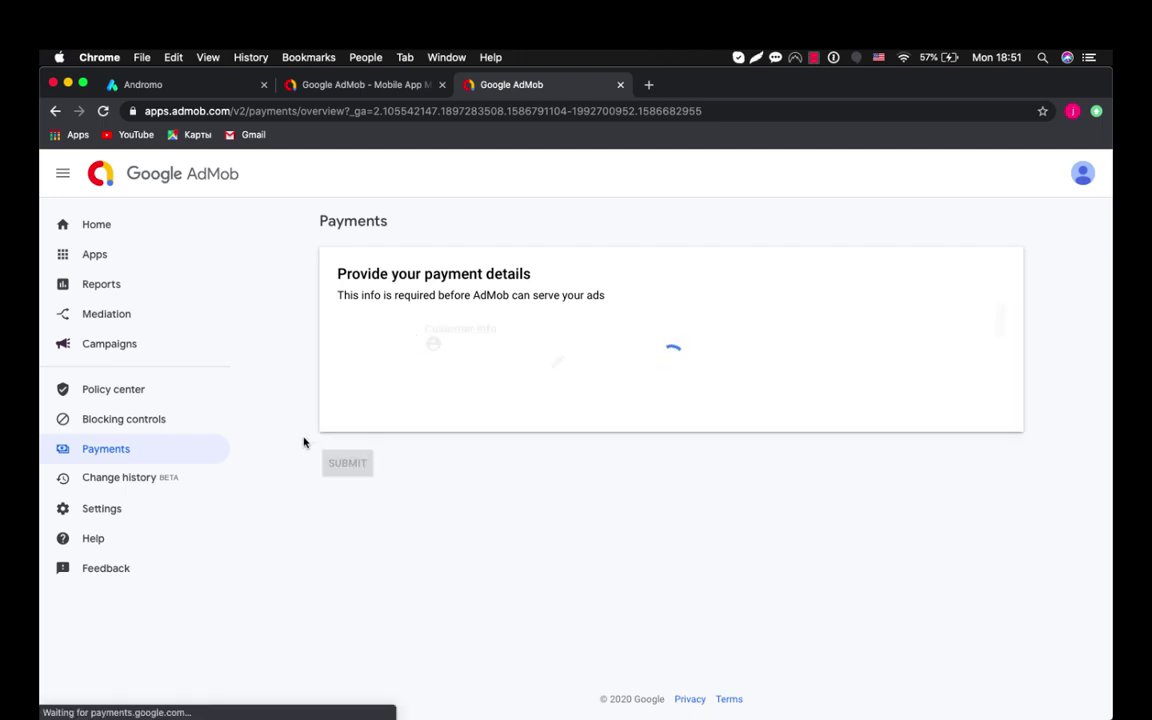
Replace the Name field on the payment form with the account holder's name
{"action": "scroll", "coordinate": [458, 477], "scroll_direction": "down", "scroll_amount": 2}
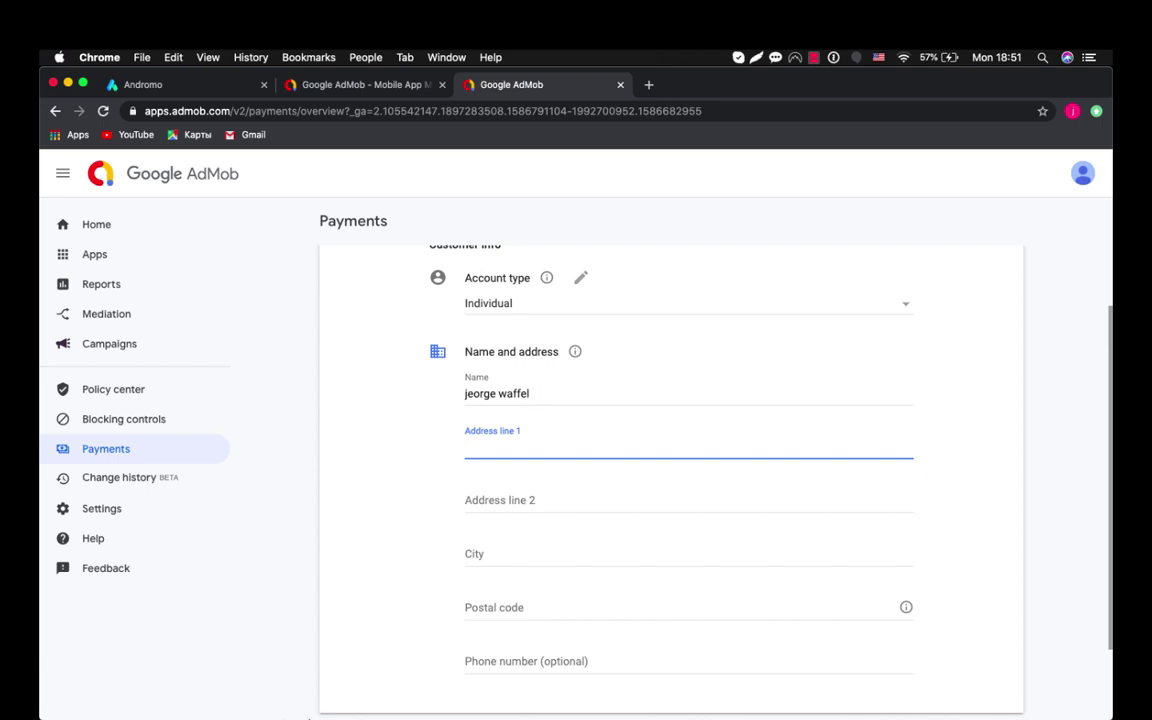
{"action": "left_click", "coordinate": [263, 703]}
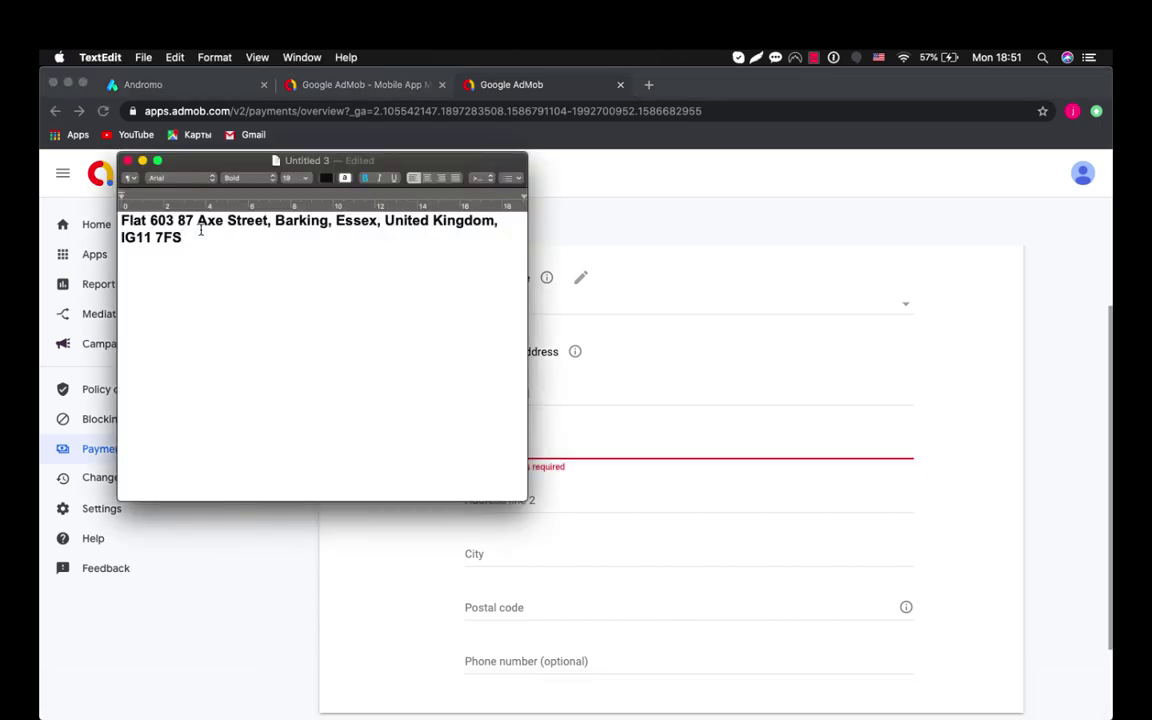
{"action": "left_click", "coordinate": [636, 456]}
{"action": "triple_click", "coordinate": [491, 395]}
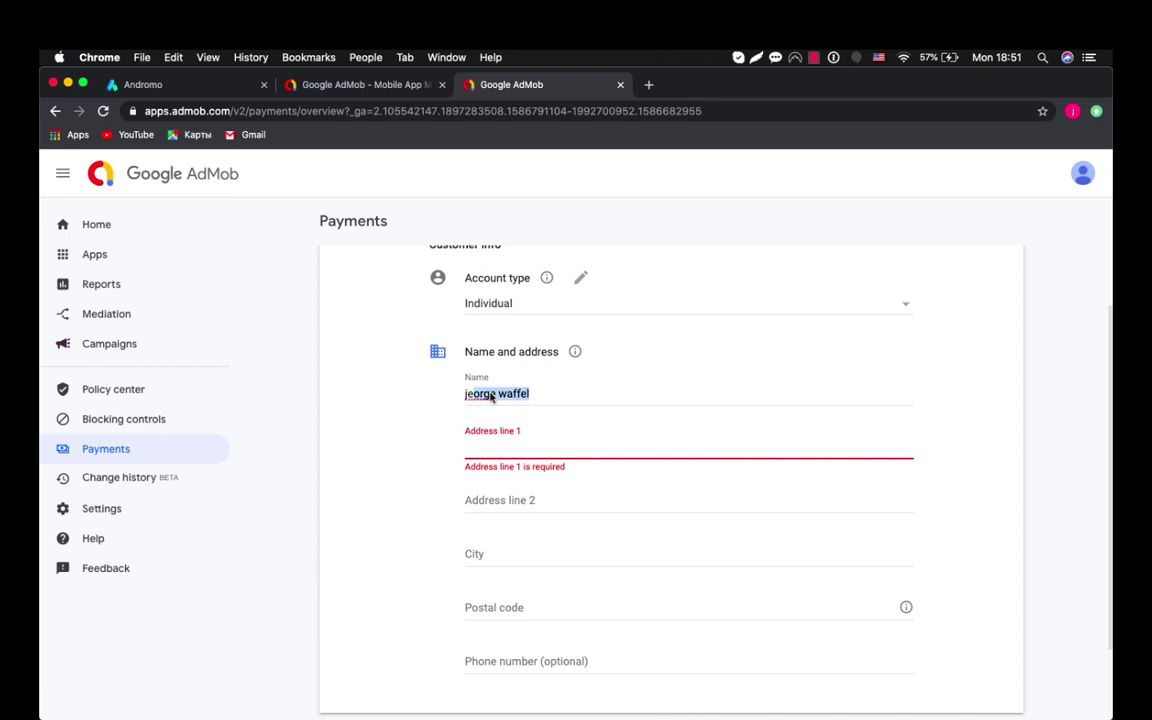
{"action": "type", "text": "Roman"}
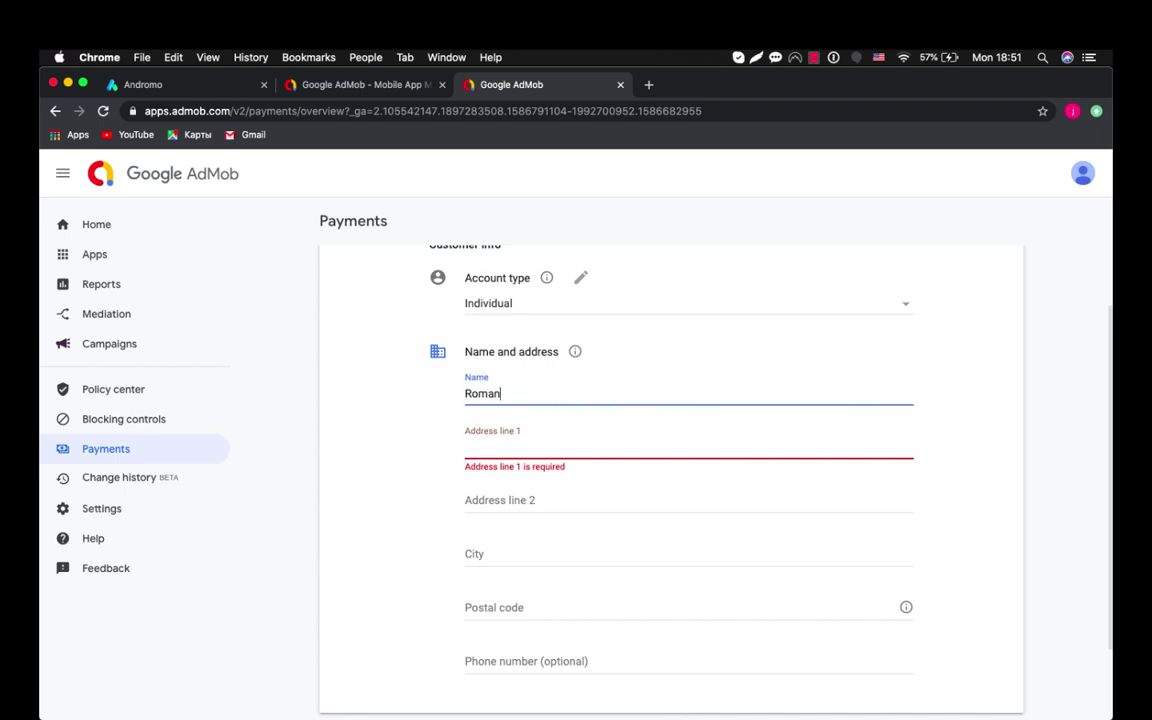
{"action": "type", "text": "Andromo"}
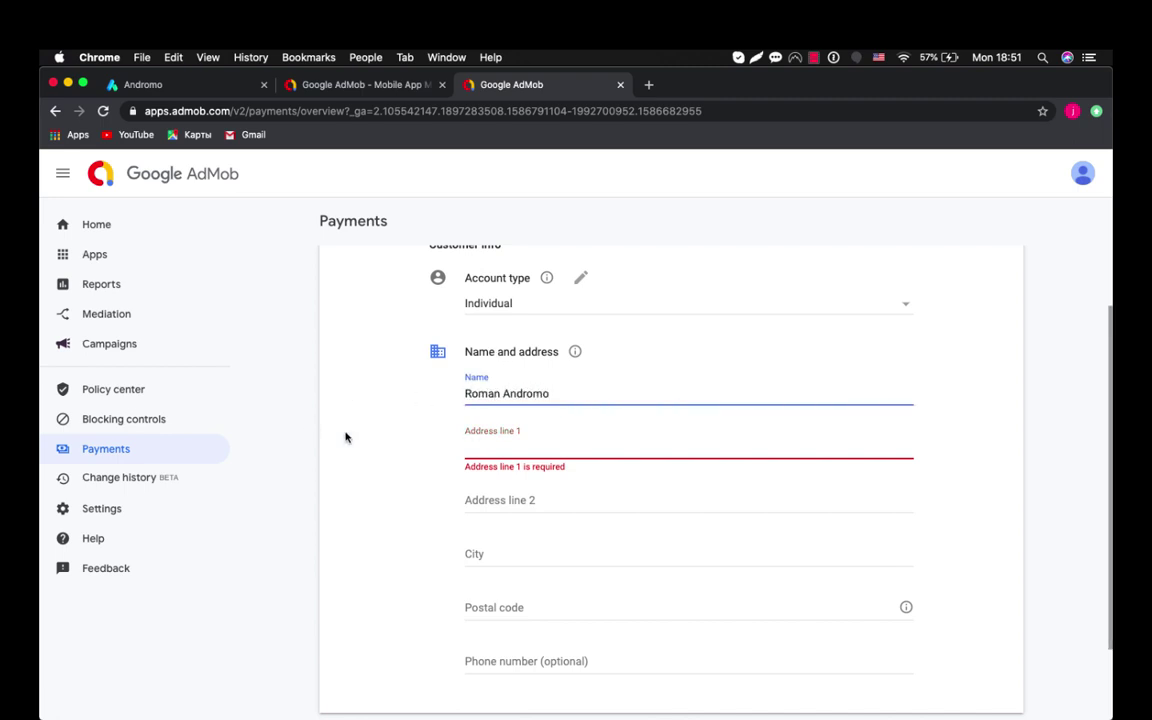
Copy the street address and city from the note into Address line 1 and City
{"action": "left_click", "coordinate": [477, 453]}
{"action": "key", "text": "super+Tab"}
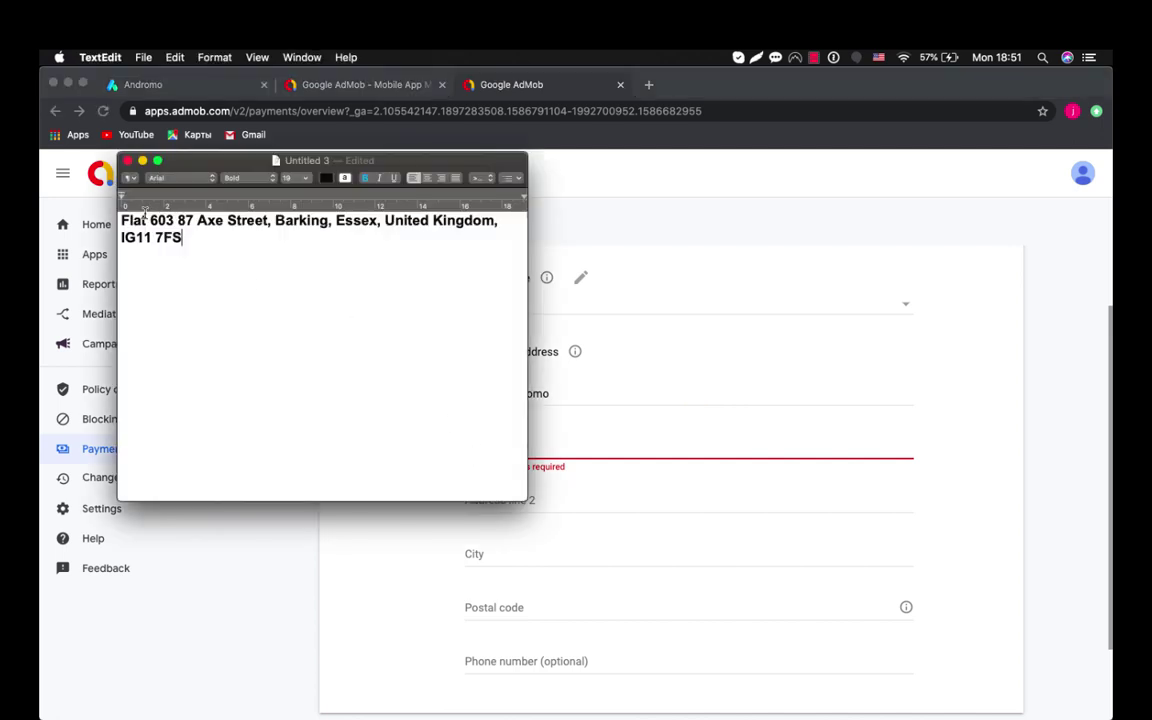
{"action": "left_click_drag", "start_coordinate": [123, 221], "coordinate": [269, 221]}
{"action": "key", "text": "super+c"}
{"action": "key", "text": "super+Tab"}
{"action": "key", "text": "super+v"}
{"action": "left_click", "coordinate": [481, 555]}
{"action": "key", "text": "super+Tab"}
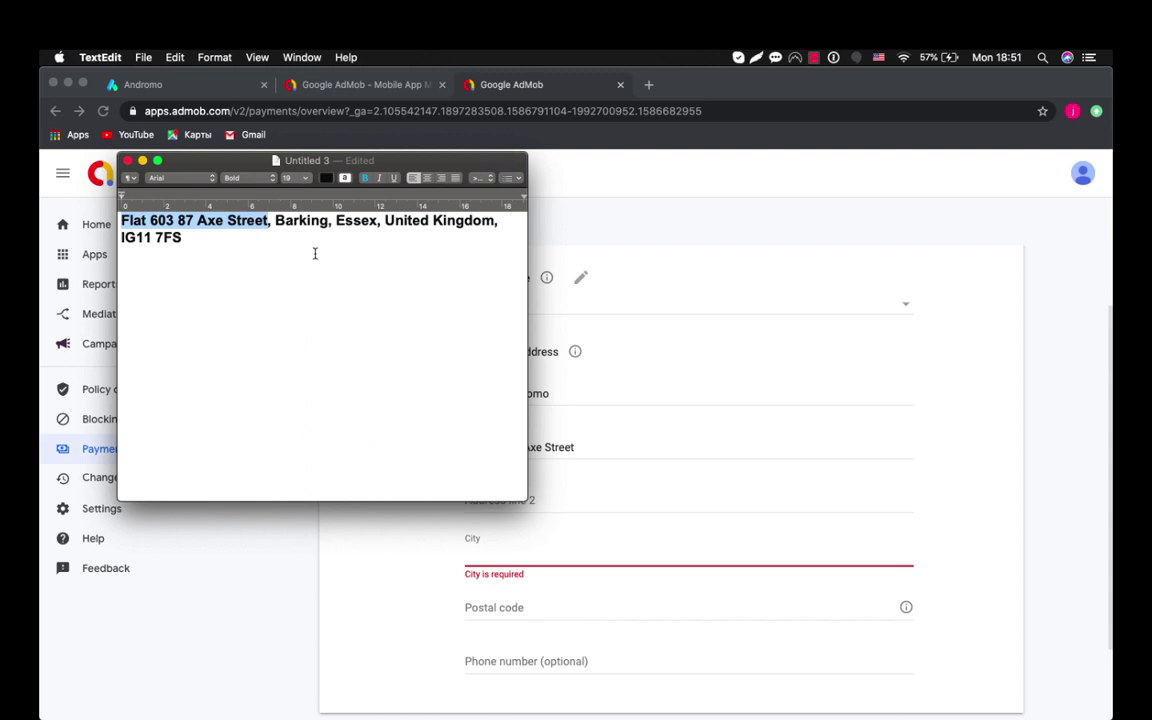
{"action": "double_click", "coordinate": [357, 221]}
{"action": "key", "text": "super+c"}
{"action": "key", "text": "super+Tab"}
{"action": "key", "text": "super+v"}
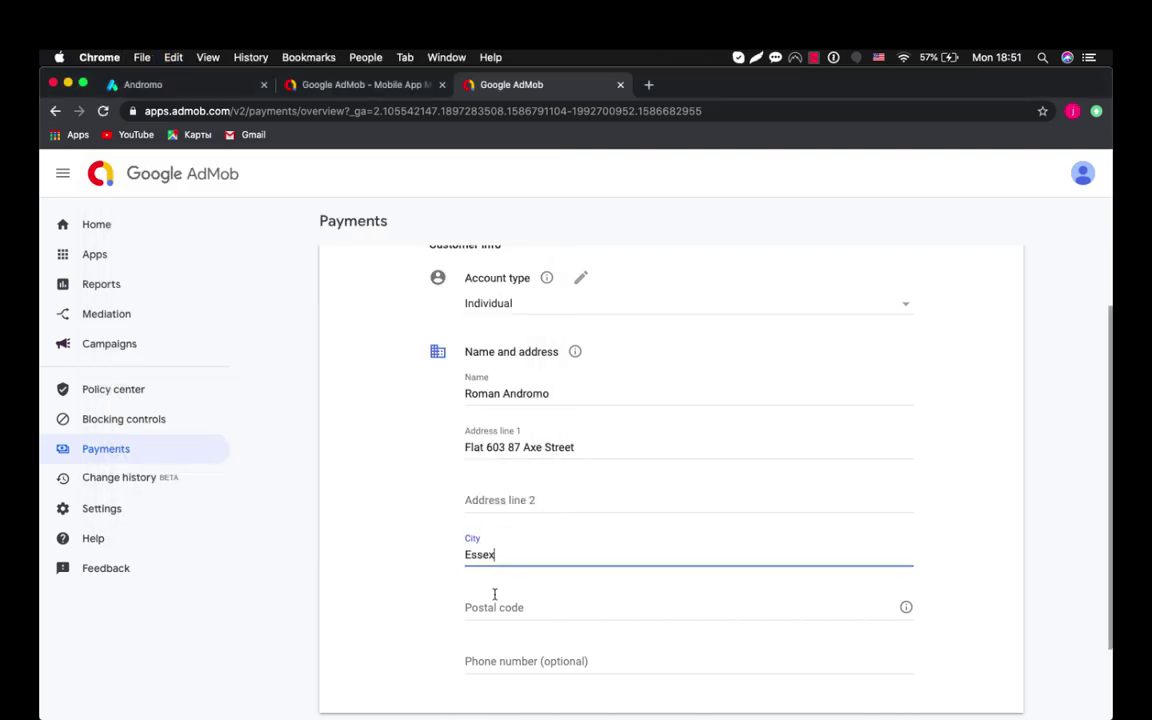
Copy the postal code from the note into the Postal code field
{"action": "left_click", "coordinate": [494, 601]}
{"action": "key", "text": "super+Tab"}
{"action": "mouse_move", "coordinate": [124, 240]}
{"action": "left_mouse_down"}
{"action": "mouse_move", "coordinate": [200, 239]}
{"action": "mouse_move", "coordinate": [121, 238]}
{"action": "left_mouse_up"}
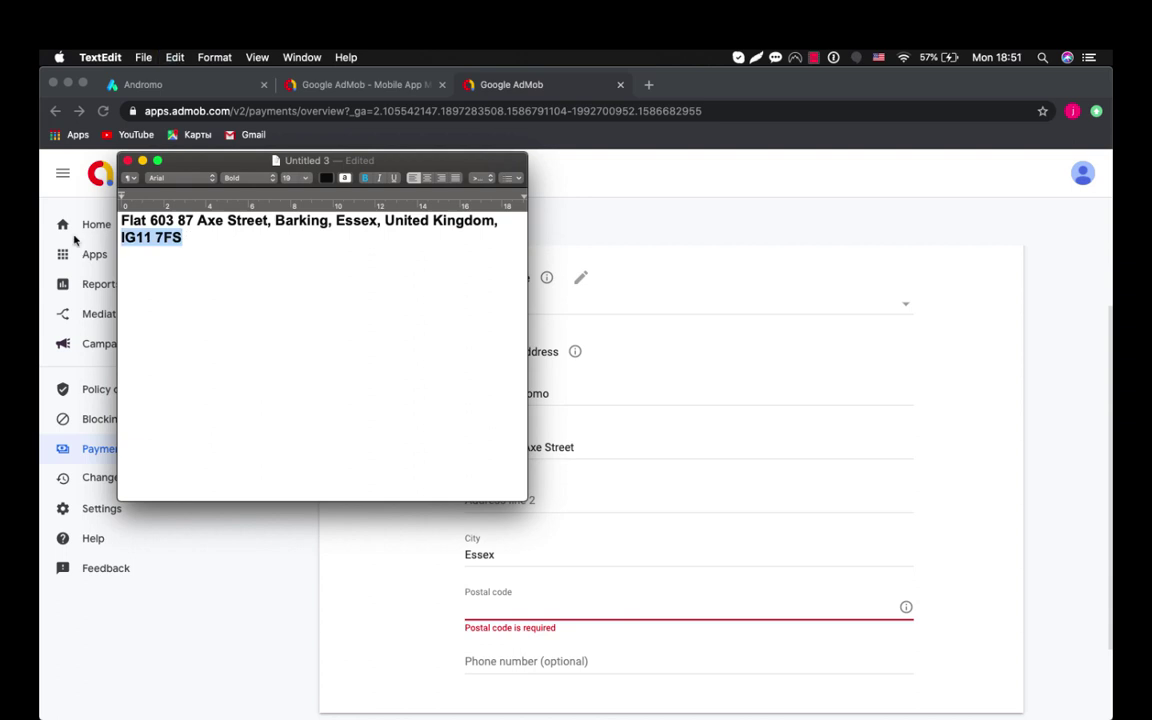
{"action": "key", "text": "super+c"}
{"action": "key", "text": "super+Tab"}
{"action": "key", "text": "super+v"}
{"action": "key", "text": "super+Tab"}
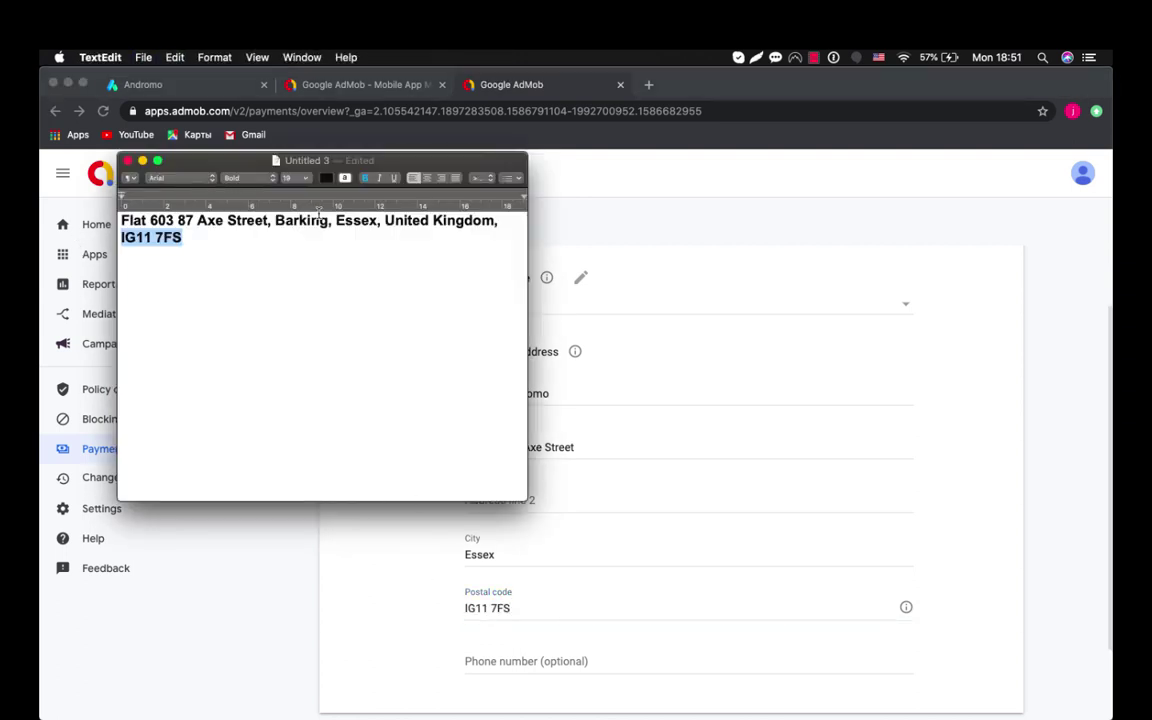
{"action": "key", "text": "super+Tab"}
Submit the AdMob billing details and return to the Home page
{"action": "scroll", "coordinate": [318, 666], "scroll_direction": "down", "scroll_amount": 2}
{"action": "left_click", "coordinate": [345, 648]}
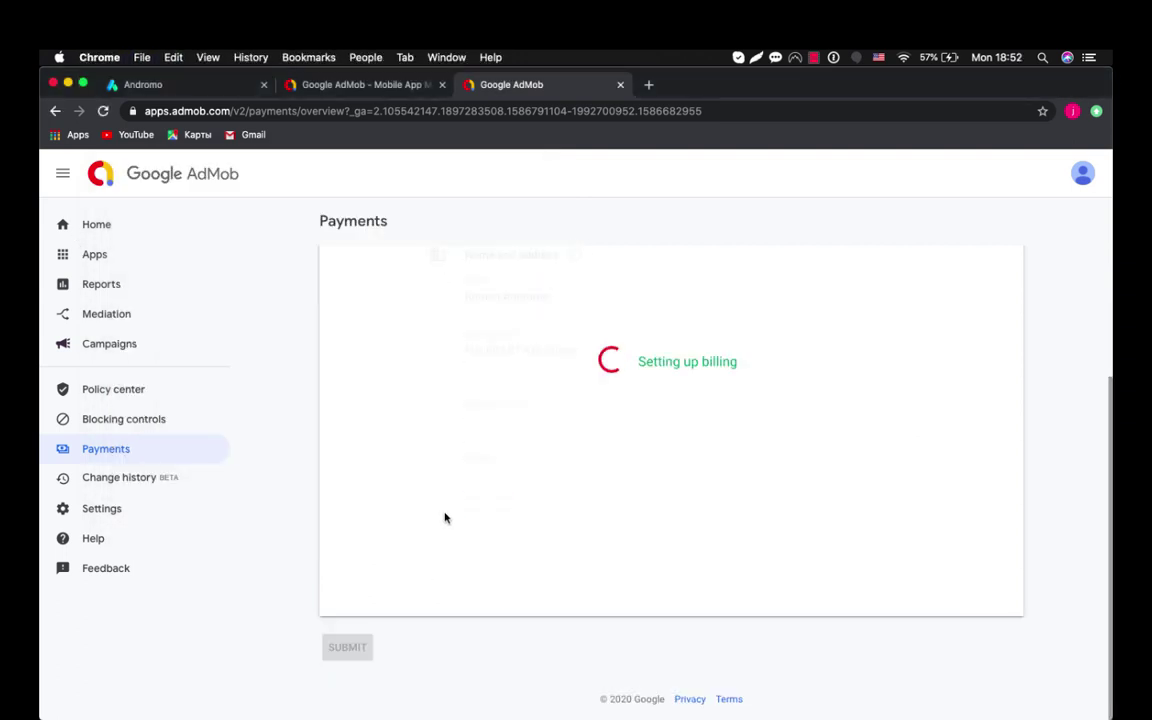
{"action": "left_click", "coordinate": [98, 225]}
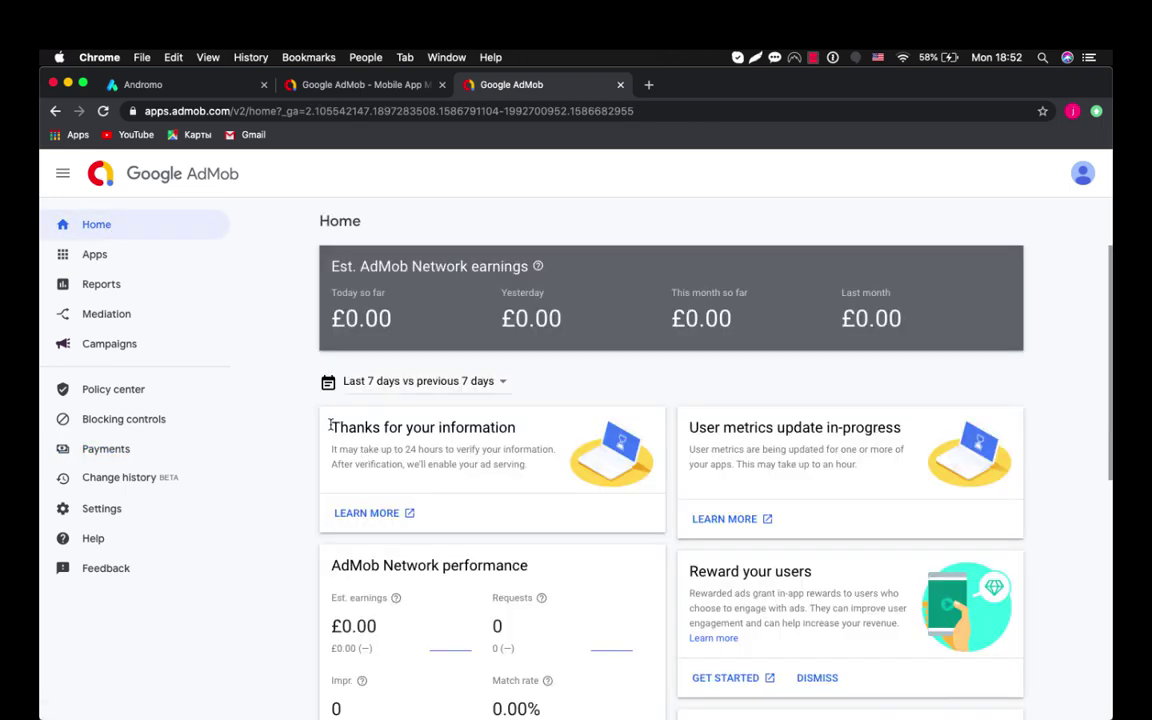
Highlight the 'Thanks for your information' heading and the note that ad serving starts after verification
{"action": "left_click_drag", "start_coordinate": [330, 425], "coordinate": [527, 432]}
{"action": "left_click", "coordinate": [382, 465]}
{"action": "left_click_drag", "start_coordinate": [531, 470], "coordinate": [402, 465]}
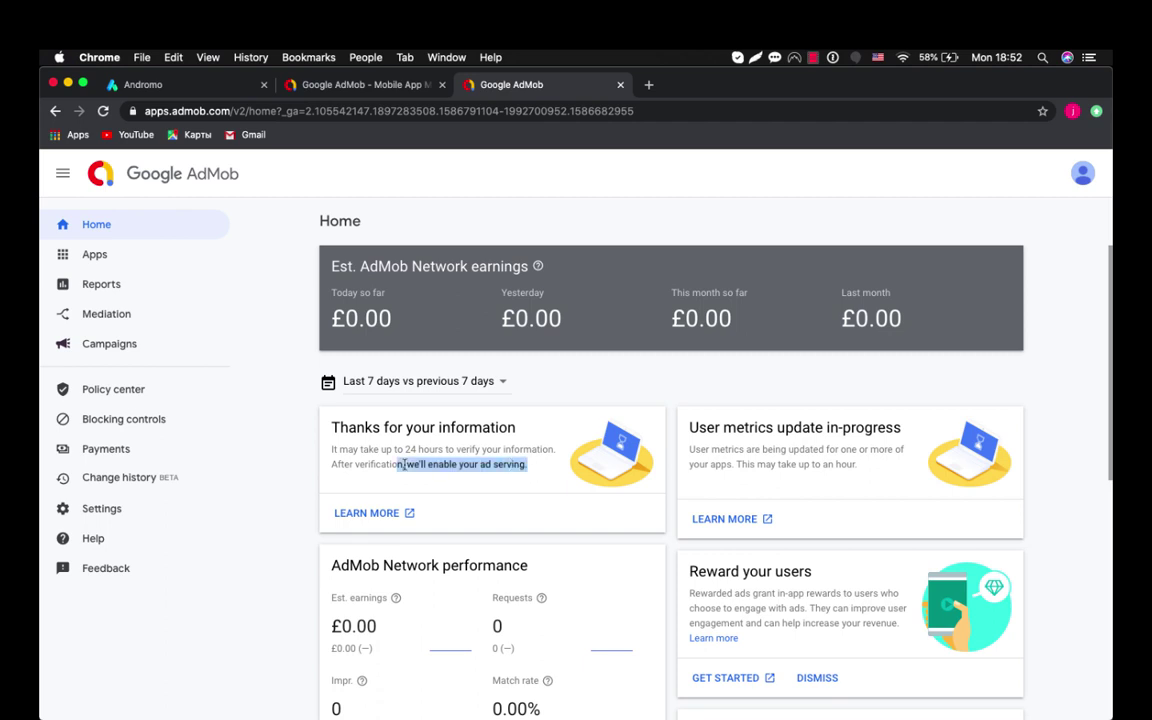
{"action": "left_click", "coordinate": [321, 441]}
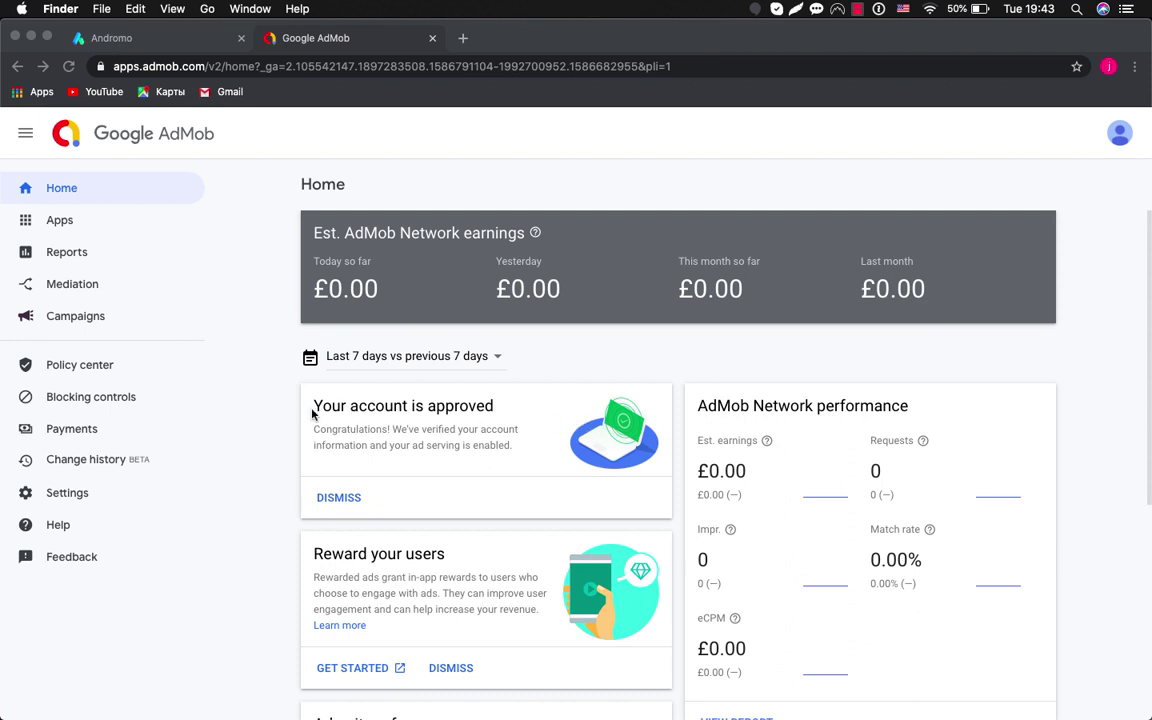
Check Wally's AdMob banner and interstitial ad unit IDs under Monetization, then open the Build page
{"action": "left_click", "coordinate": [180, 38]}
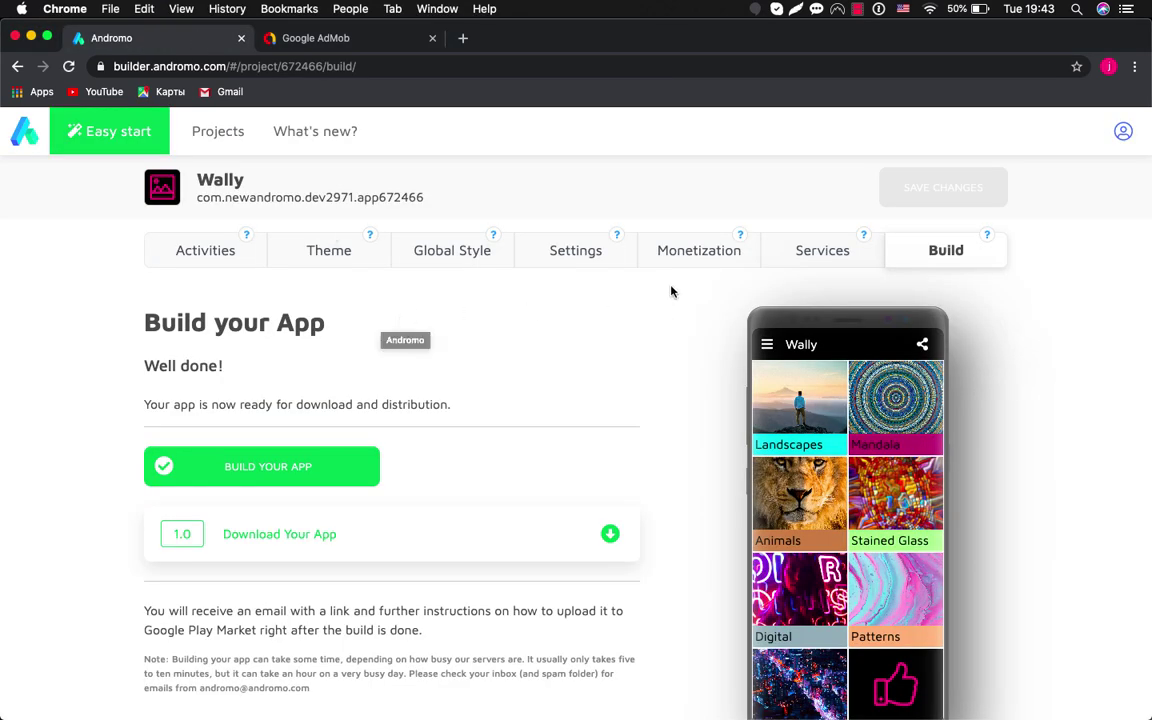
{"action": "left_click", "coordinate": [661, 254]}
{"action": "left_click", "coordinate": [244, 411]}
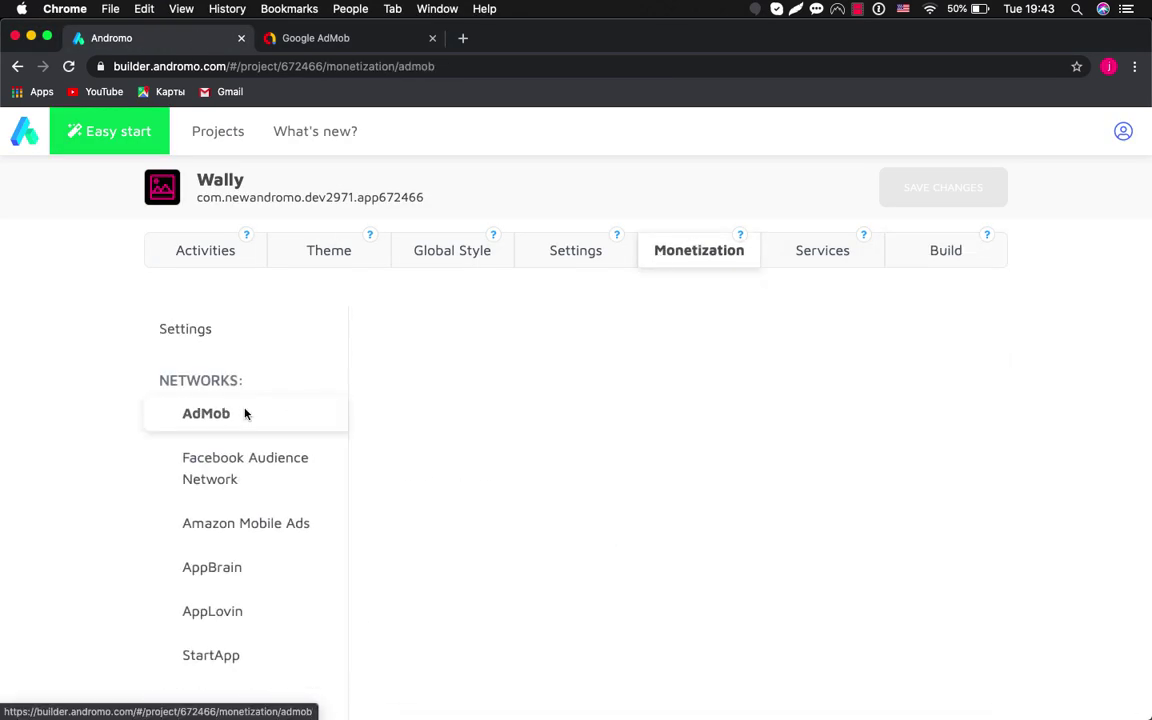
{"action": "scroll", "coordinate": [584, 427], "scroll_direction": "down", "scroll_amount": 2}
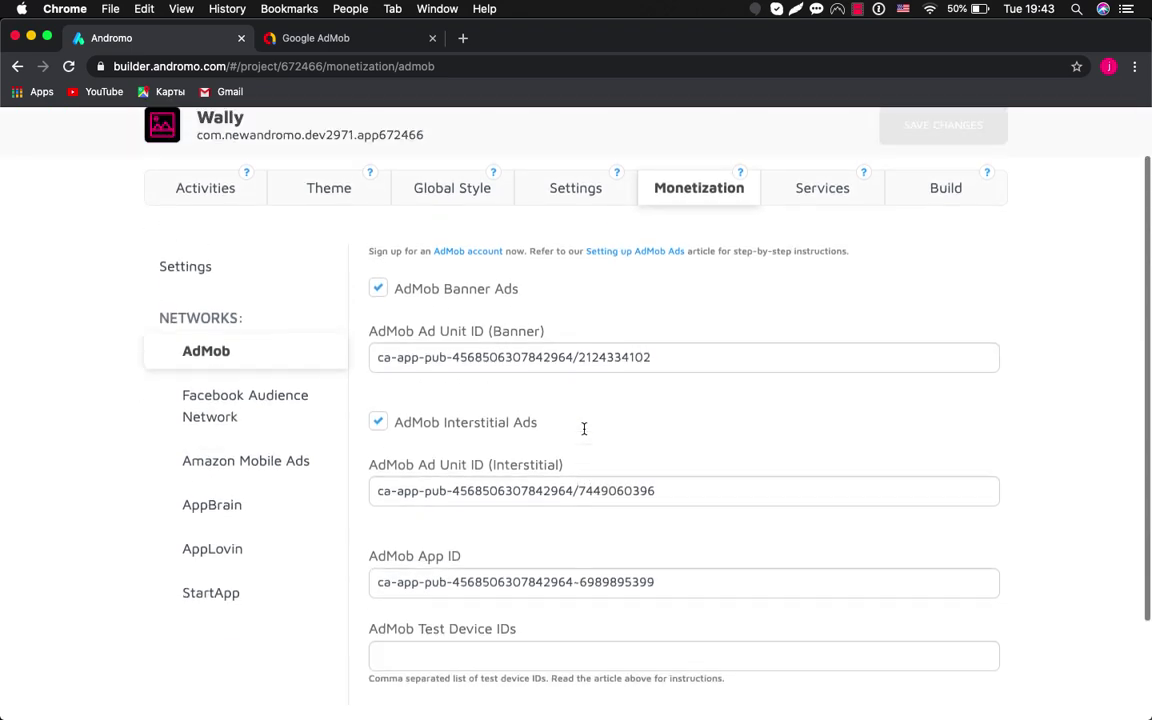
{"action": "scroll", "coordinate": [820, 291], "scroll_direction": "up", "scroll_amount": 1}
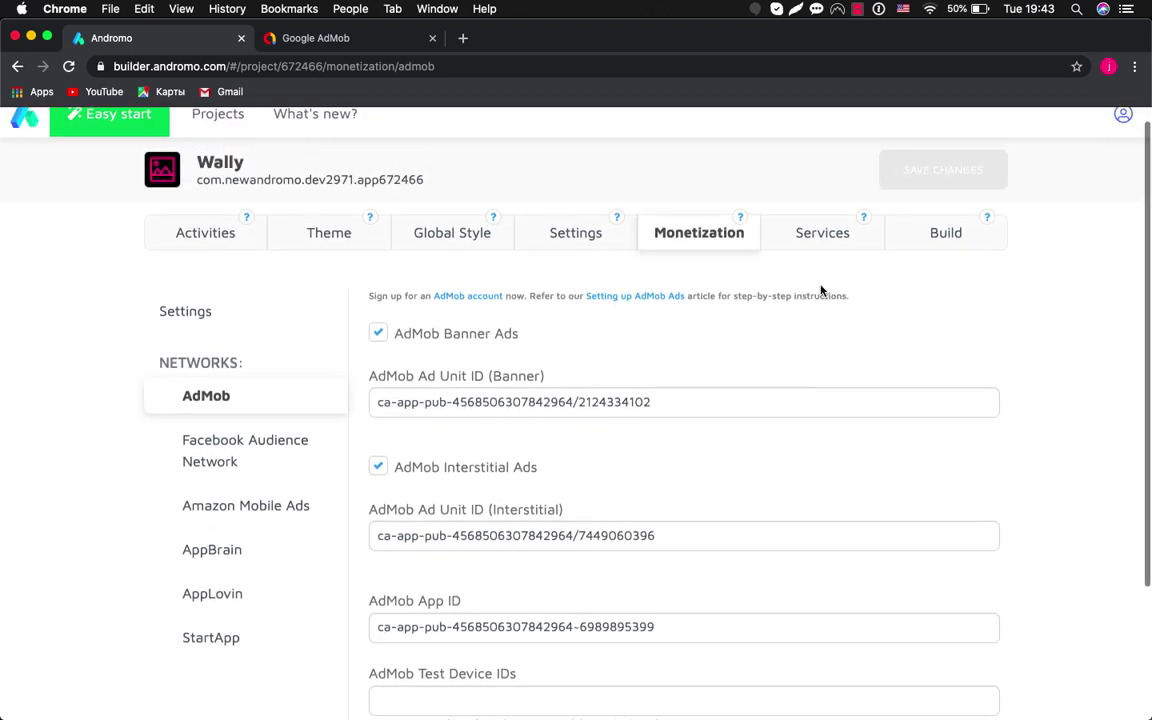
{"action": "left_click", "coordinate": [924, 234]}
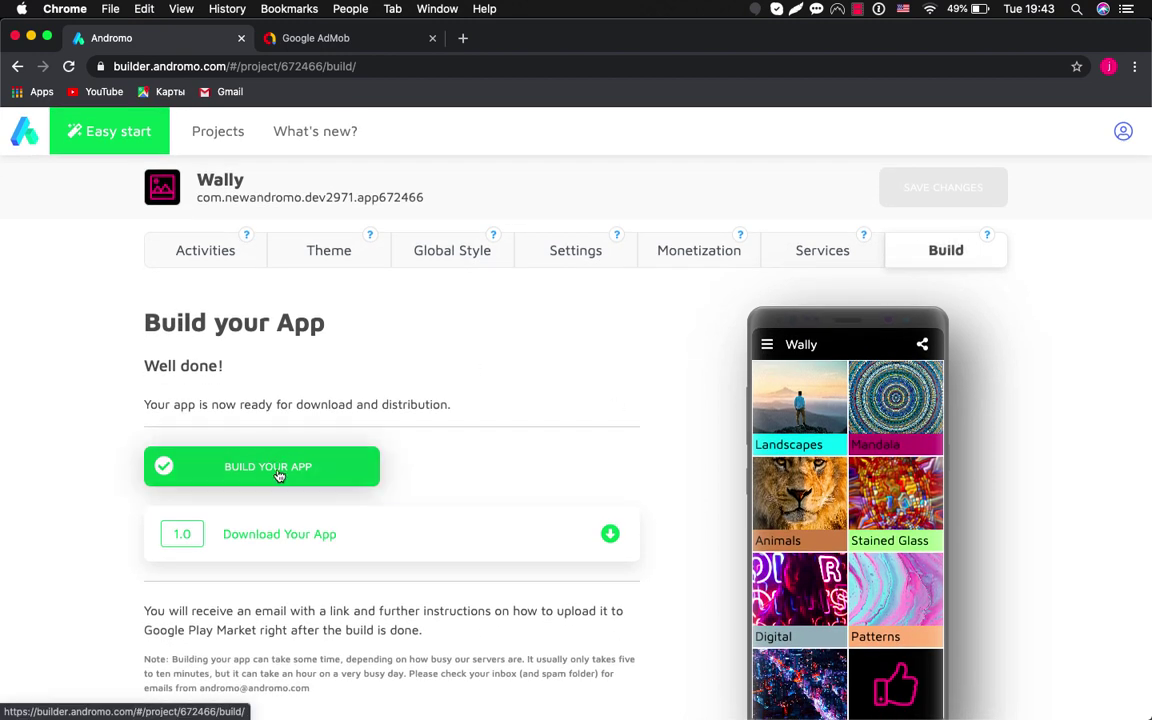
Download the 94.1 MB Wally version 1.0 APK from the Build page
{"action": "left_click", "coordinate": [278, 535]}
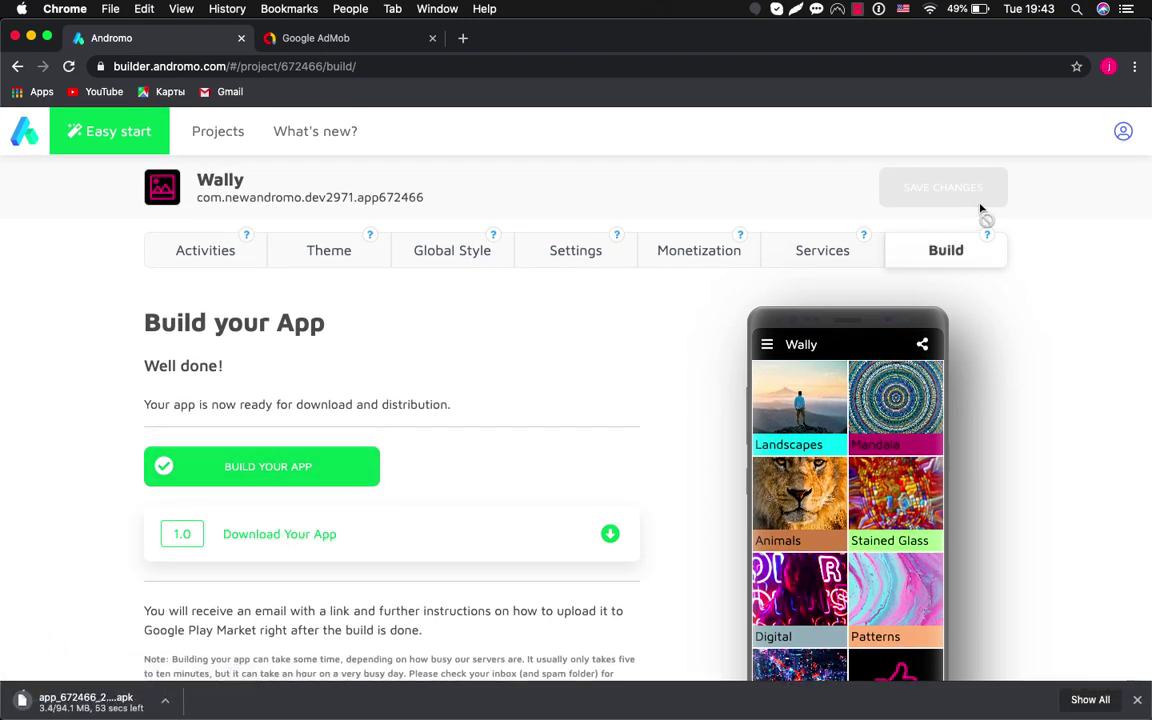
{"action": "left_click", "coordinate": [1123, 131]}
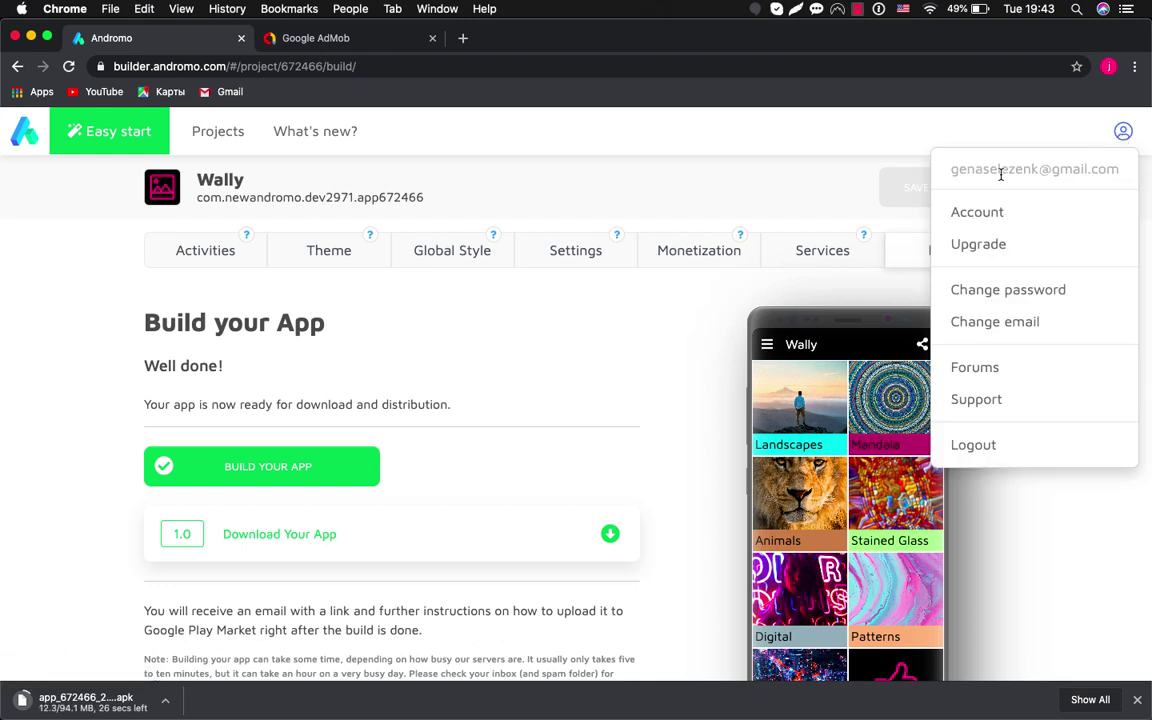
{"action": "left_click", "coordinate": [507, 432]}
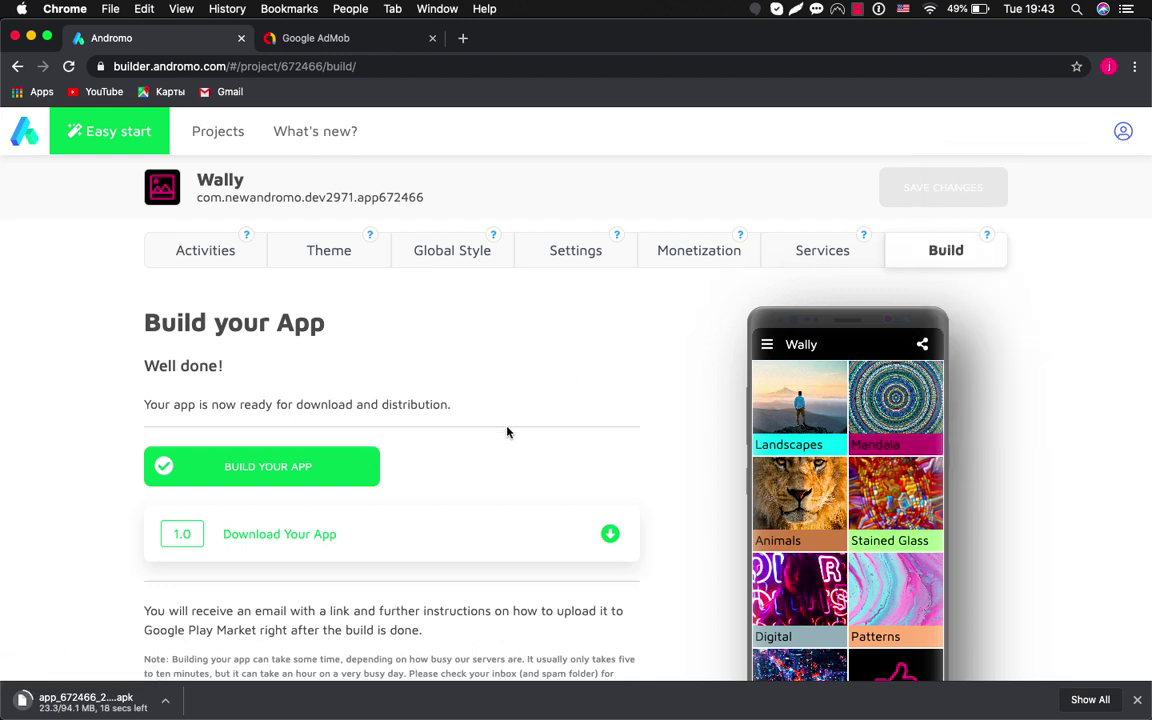
{"action": "double_click", "coordinate": [404, 401]}
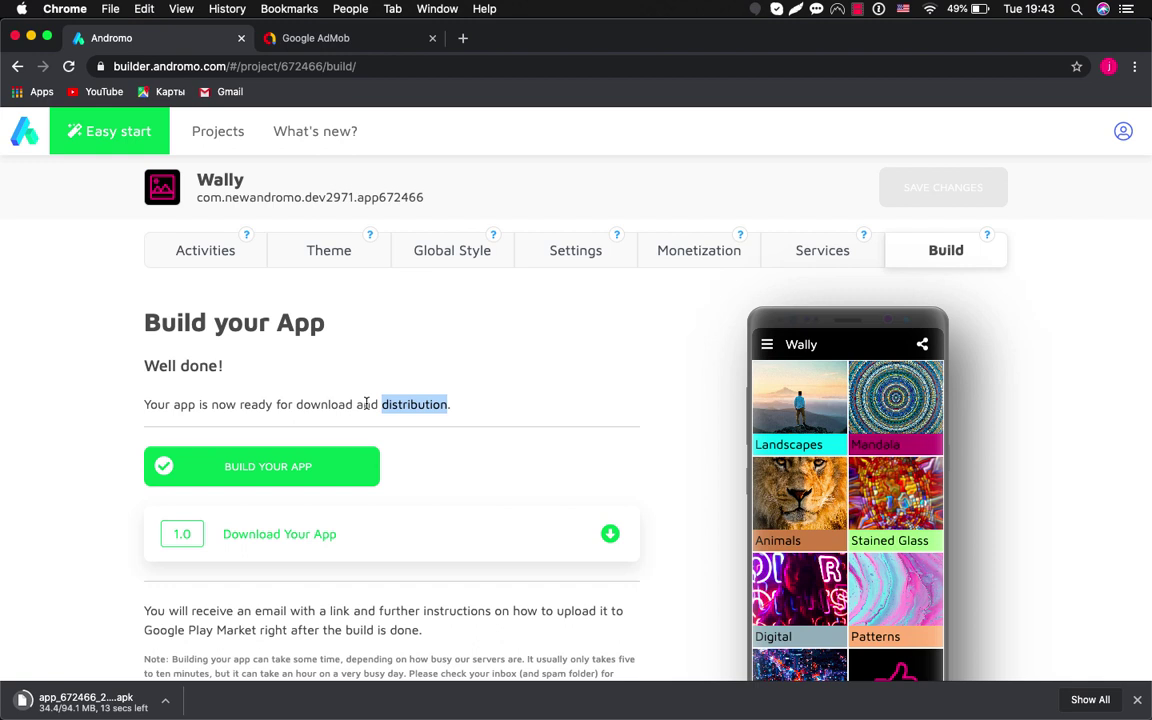
{"action": "left_click", "coordinate": [257, 405]}
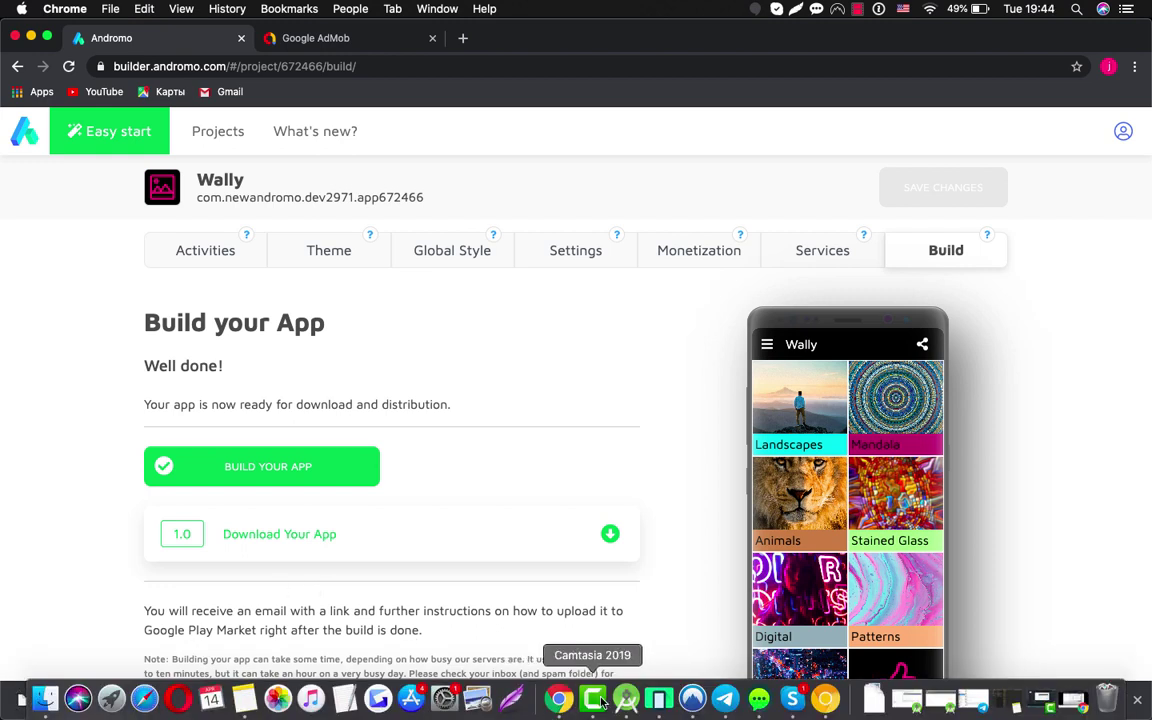
Drag the Wally APK from Downloads onto the emulator to install it, then show all apps
{"action": "left_click", "coordinate": [657, 700]}
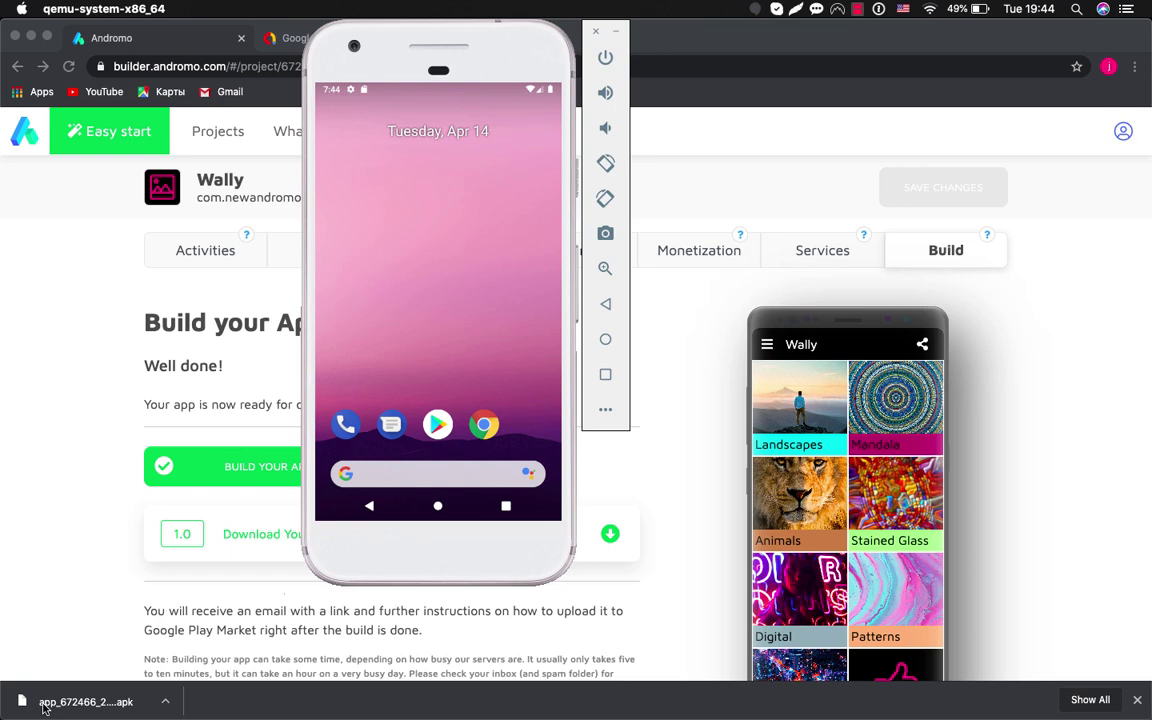
{"action": "left_click", "coordinate": [44, 698]}
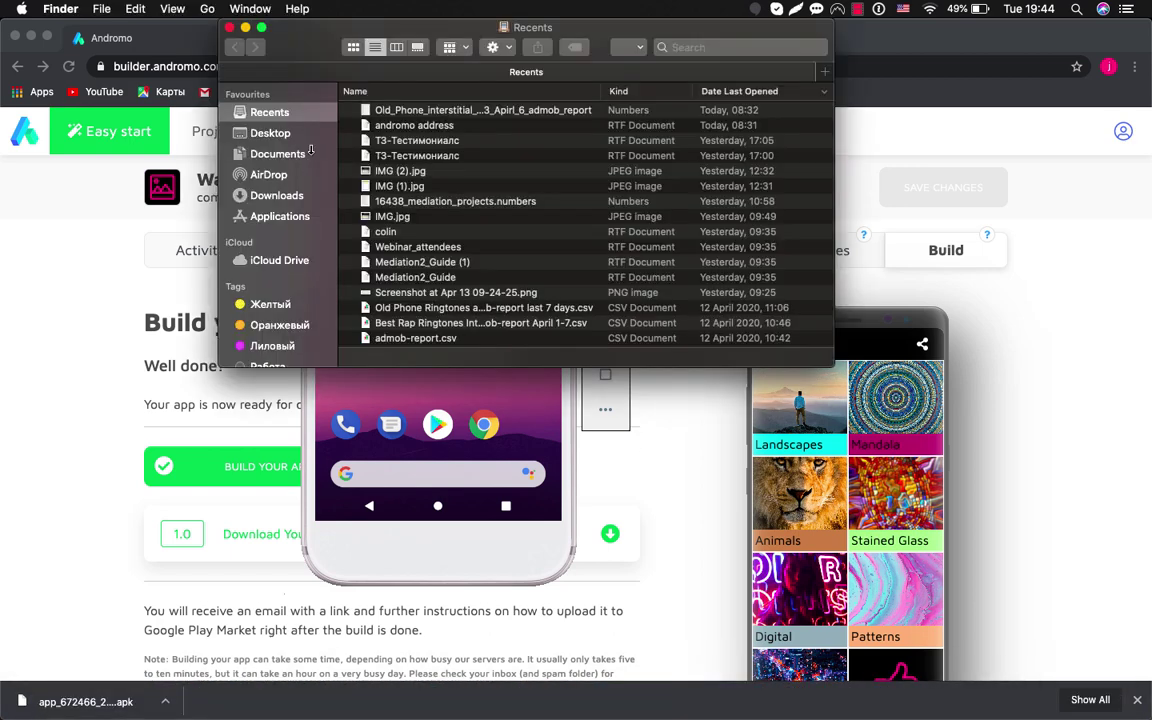
{"action": "left_click_drag", "start_coordinate": [272, 30], "coordinate": [759, 58]}
{"action": "left_click", "coordinate": [764, 223]}
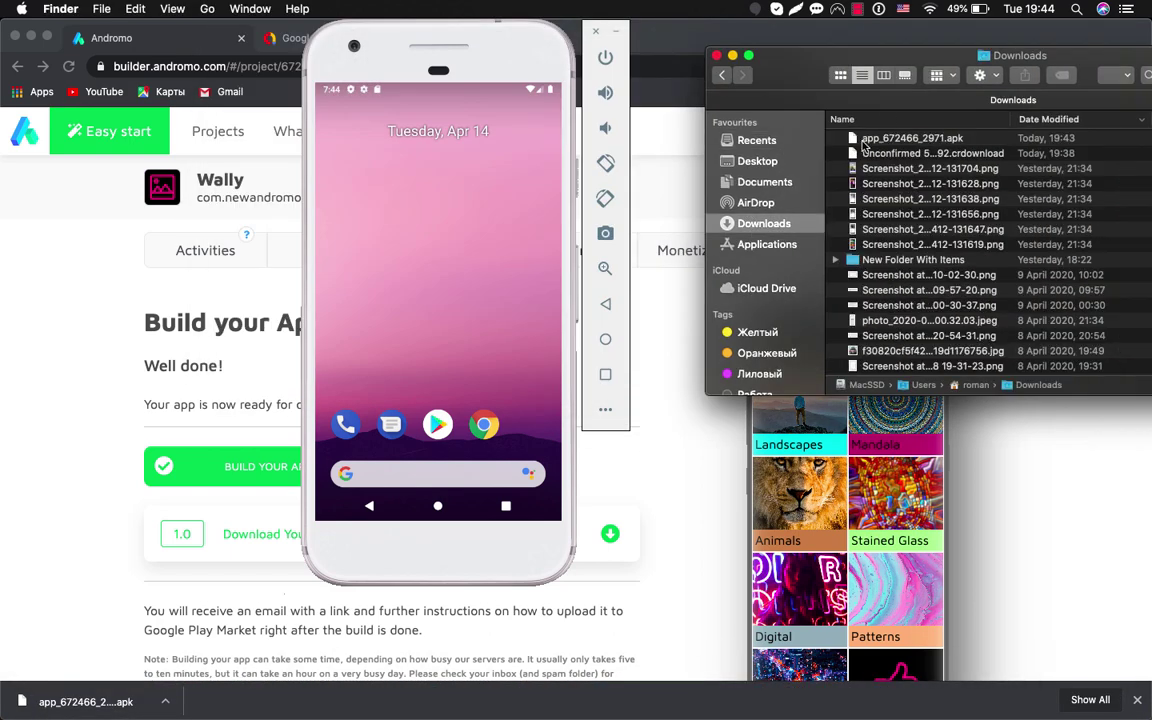
{"action": "left_click_drag", "start_coordinate": [865, 142], "coordinate": [470, 330]}
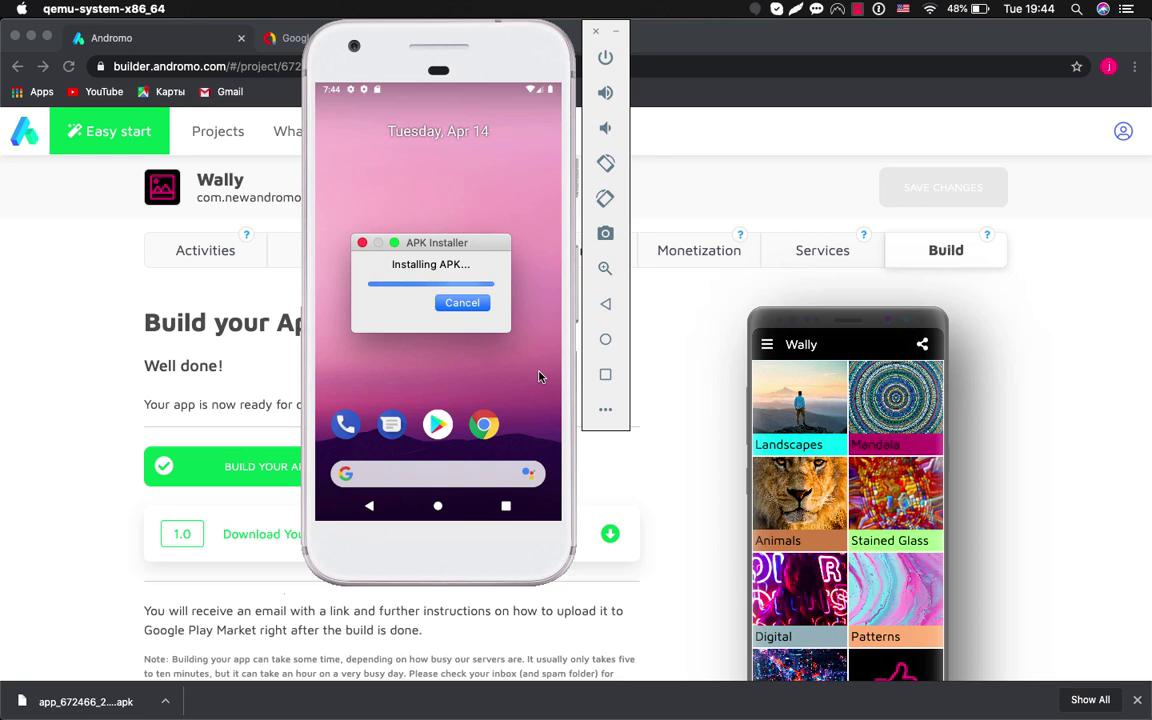
{"action": "left_click_drag", "start_coordinate": [540, 373], "coordinate": [385, 162]}
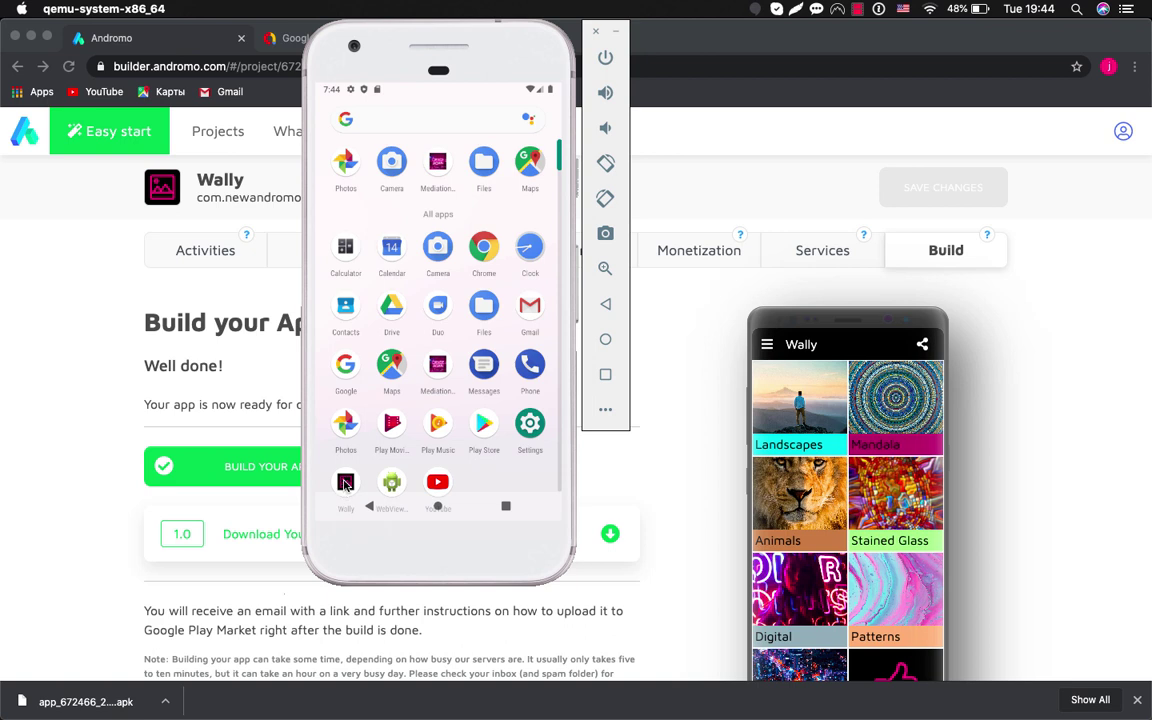
Launch Wally and close its navigation drawer to show the category grid with the test banner ad
{"action": "left_click", "coordinate": [345, 484]}
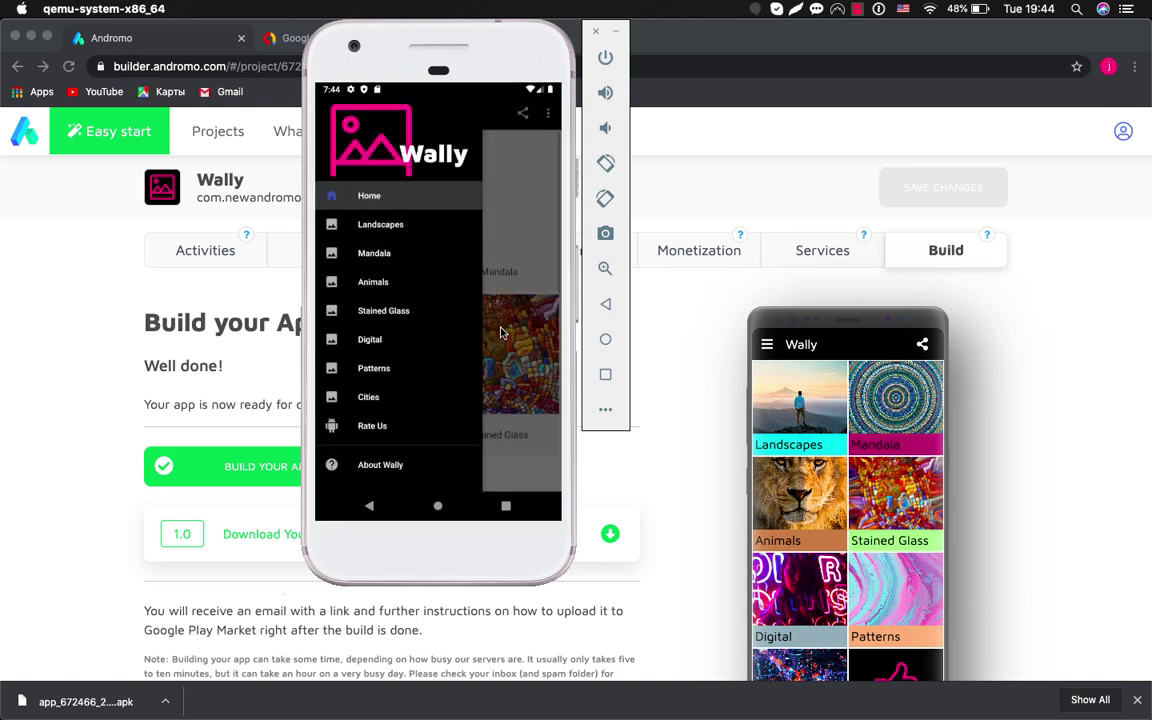
{"action": "left_click", "coordinate": [501, 332]}
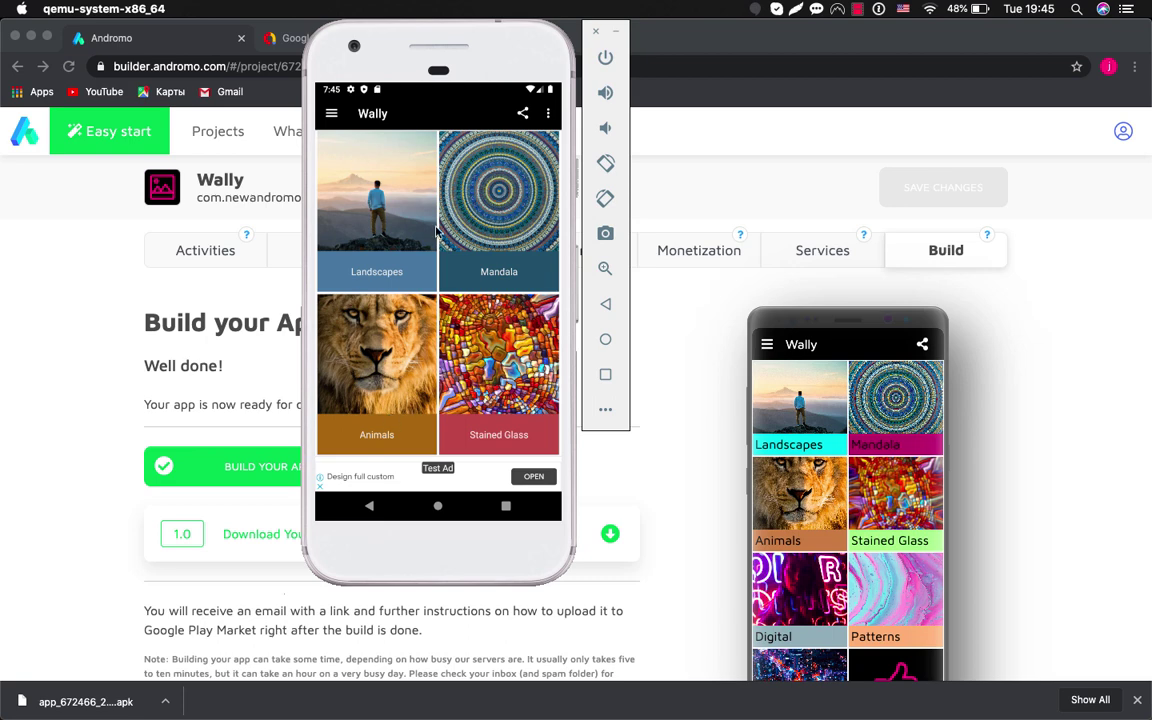
Open Landscapes, close the interstitial test ad, and go back to the category grid
{"action": "left_click", "coordinate": [388, 237]}
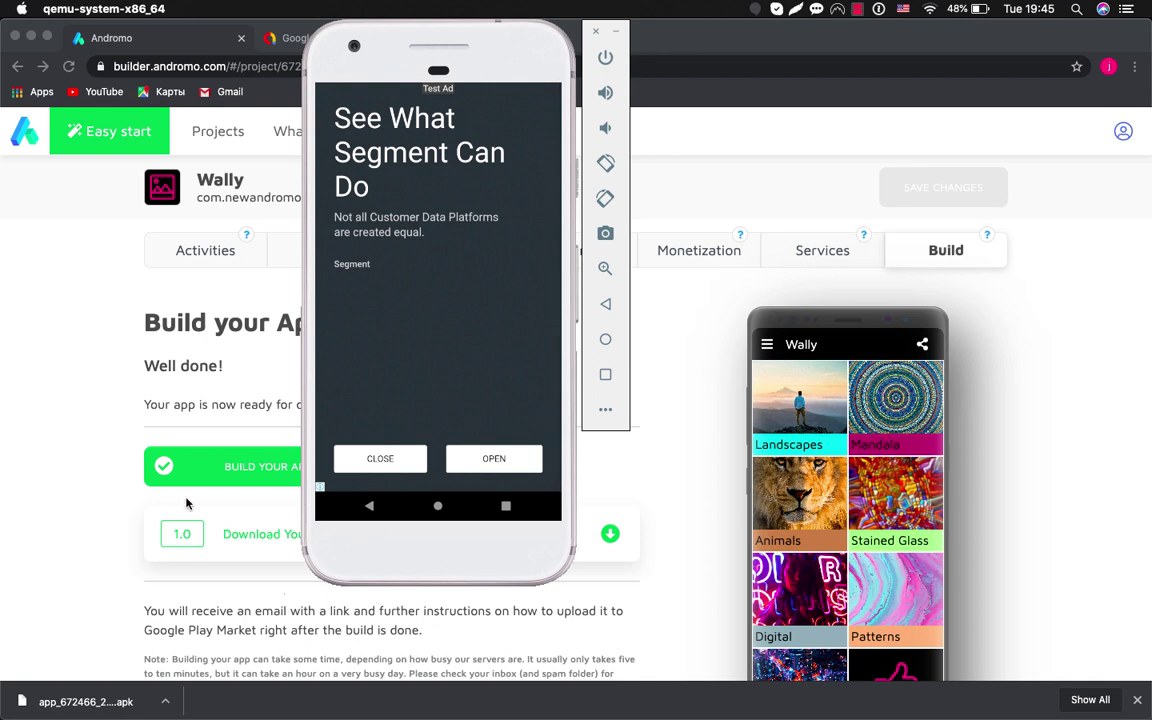
{"action": "left_click", "coordinate": [386, 459]}
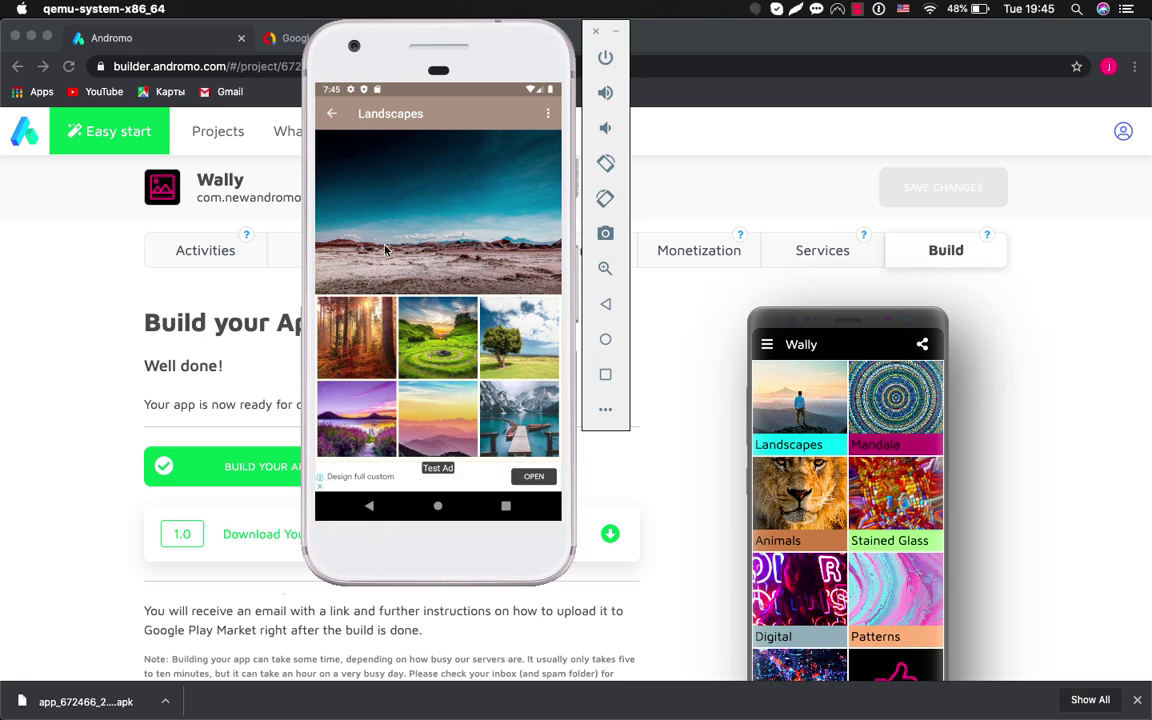
{"action": "left_click", "coordinate": [370, 508]}
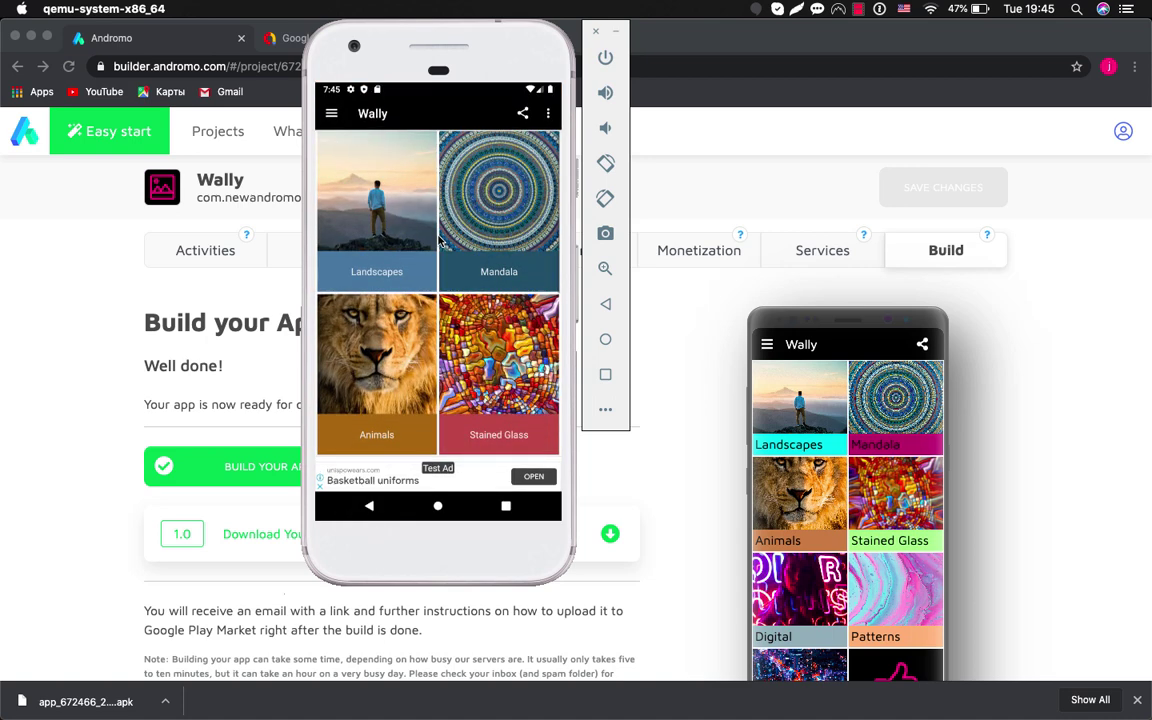
{"action": "left_click", "coordinate": [124, 380]}
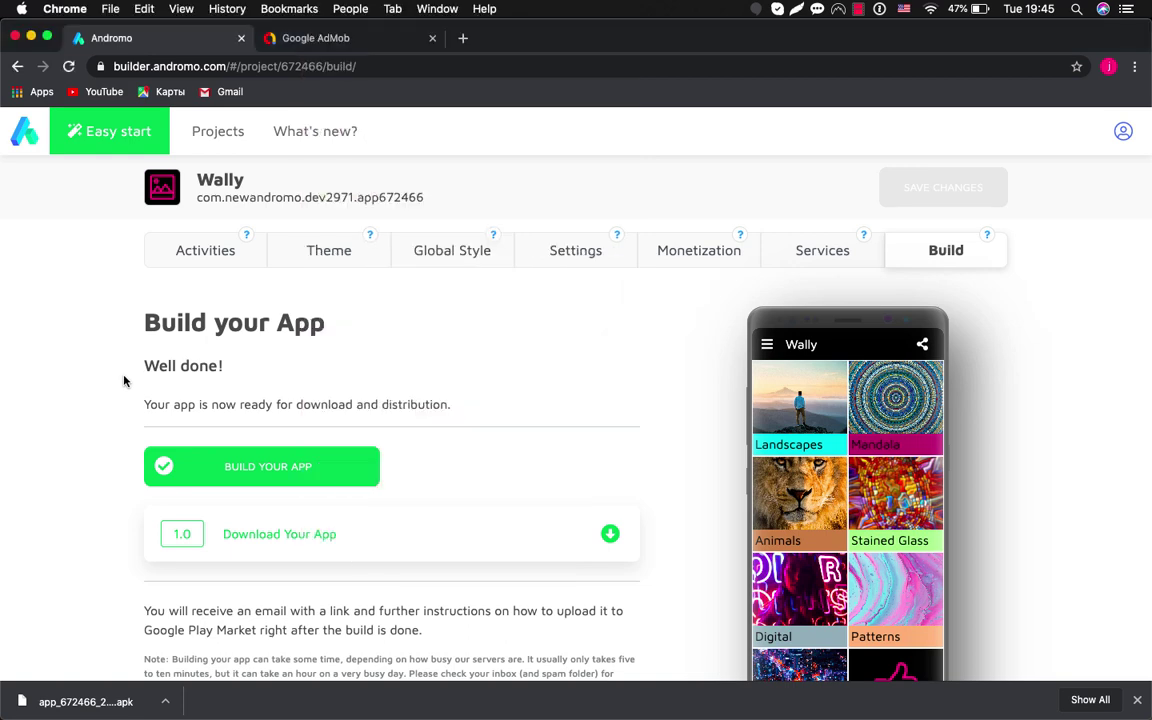